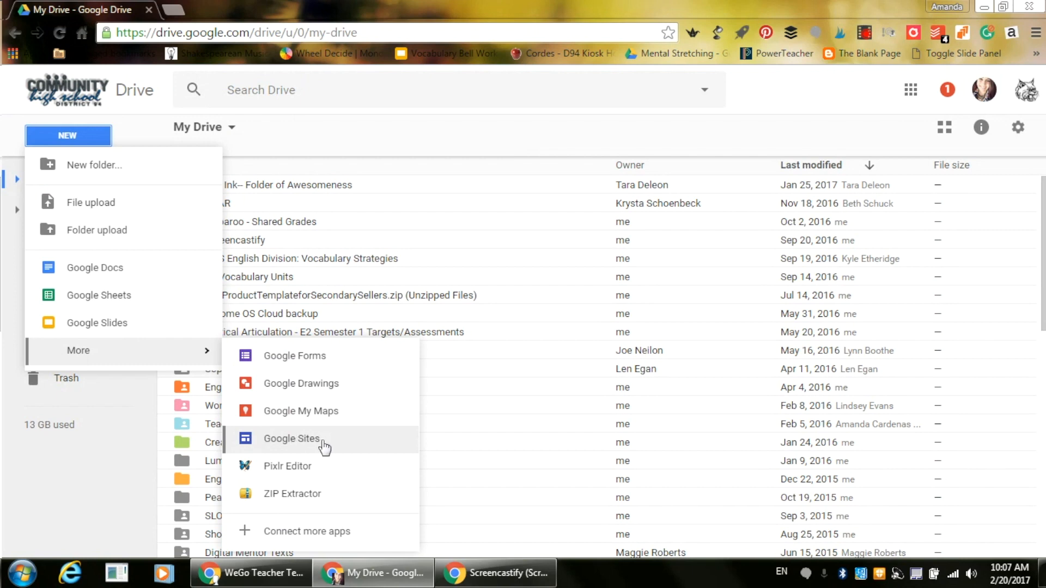
Create a new Google Sites site from Drive and name it Demo Site.
click(366, 445)
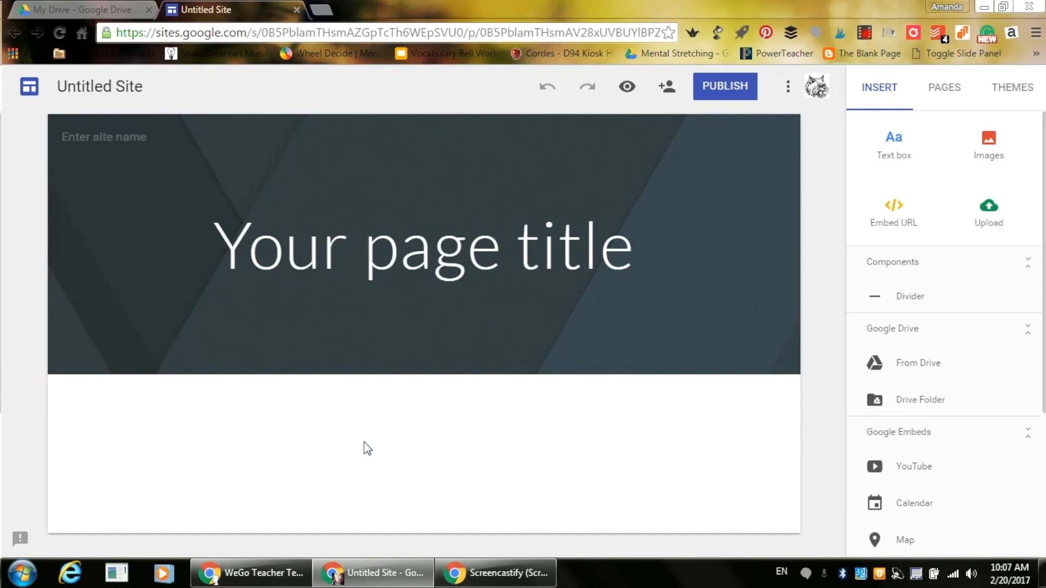
click(92, 94)
text(Demo Site)
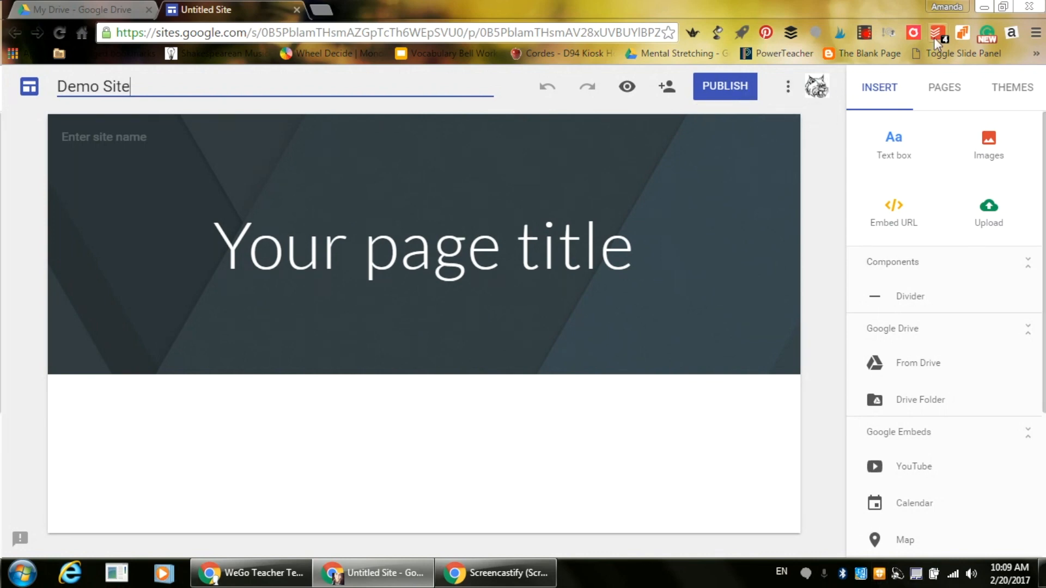
Apply the Diplomat theme to the site.
click(1003, 101)
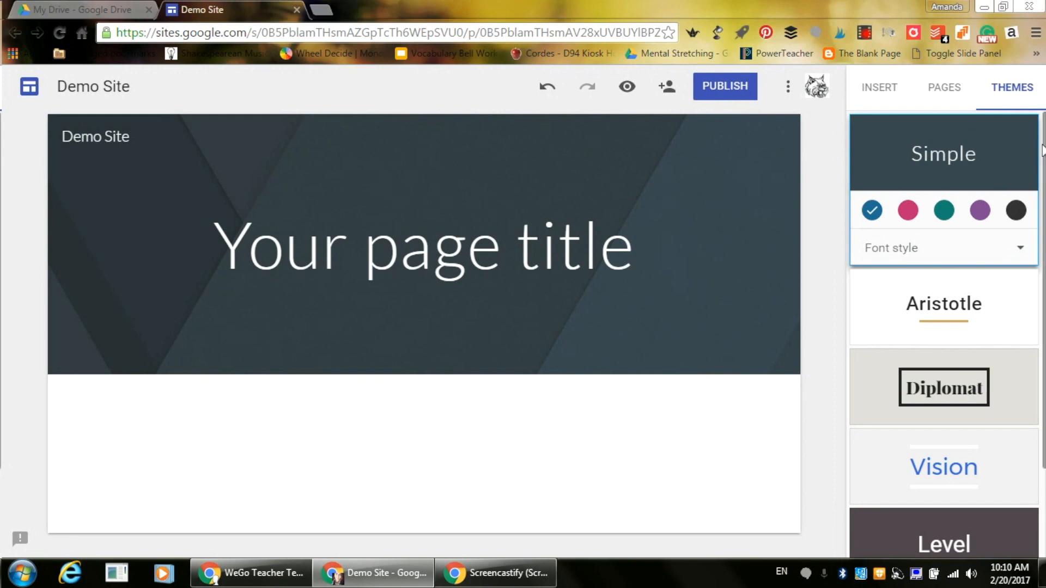
scroll(969, 152, down, 2)
scroll(944, 327, down, 1)
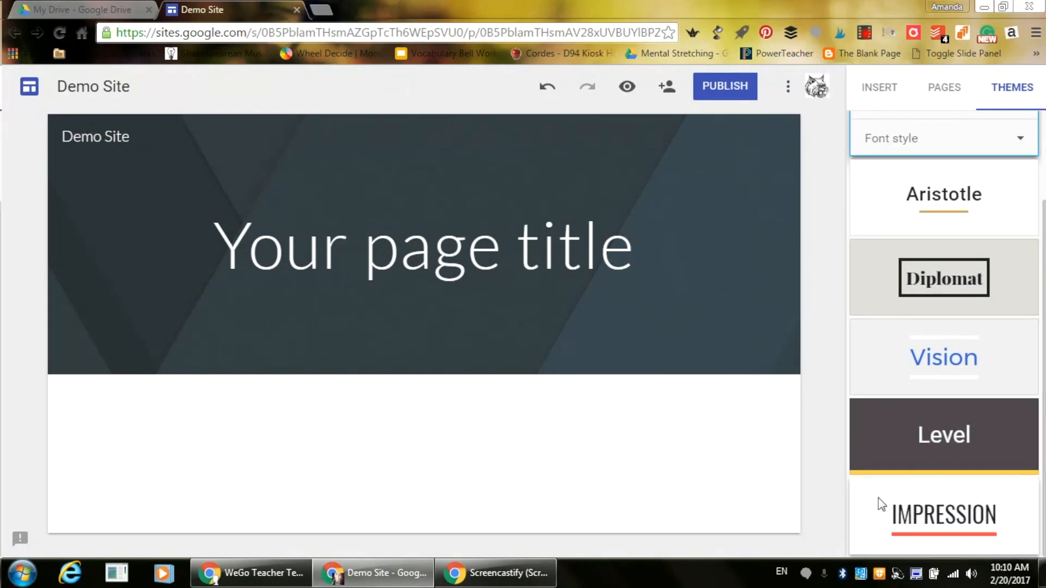
click(946, 266)
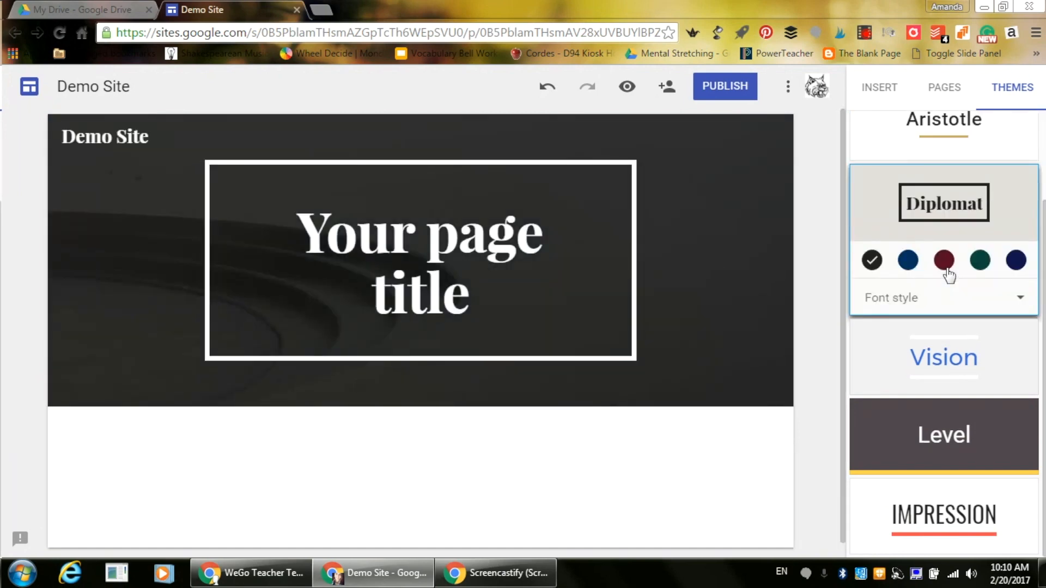
Try the Diplomat theme's blue, burgundy and green colour options.
click(902, 265)
click(942, 267)
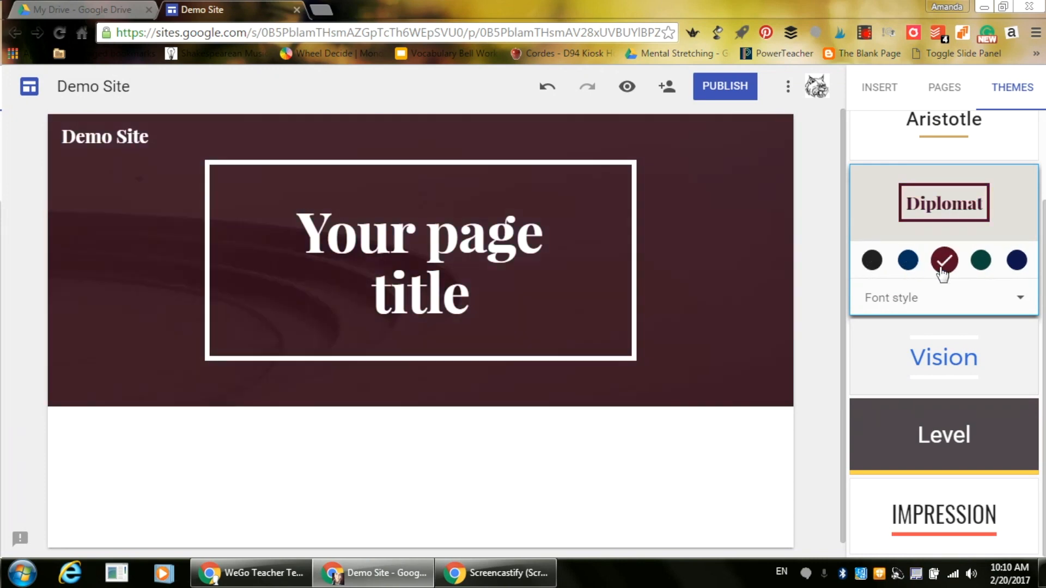
click(979, 262)
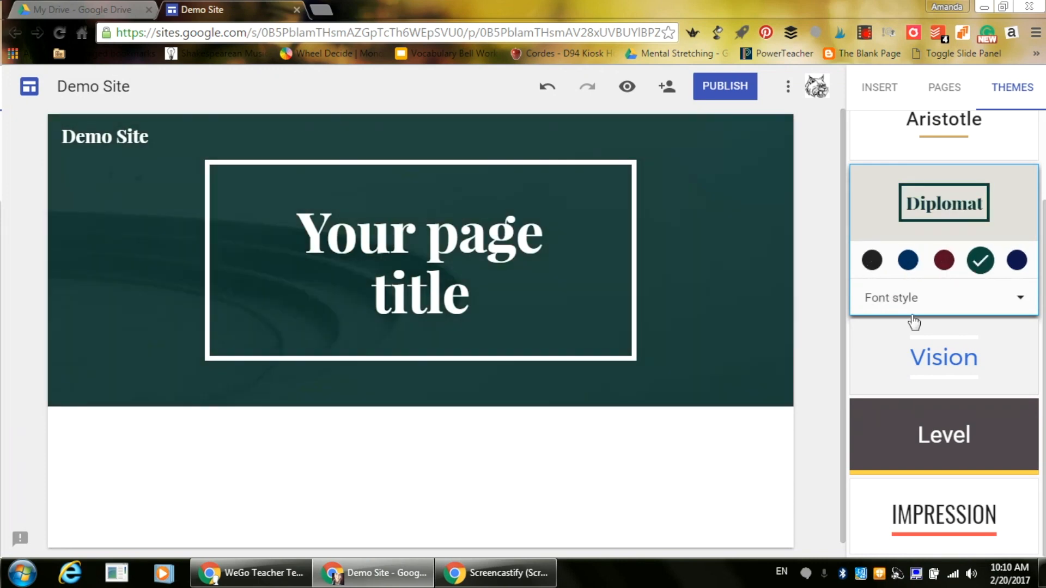
Try the Light font style, then set the Diplomat theme to the Heavy font style and the dark navy colour.
click(939, 306)
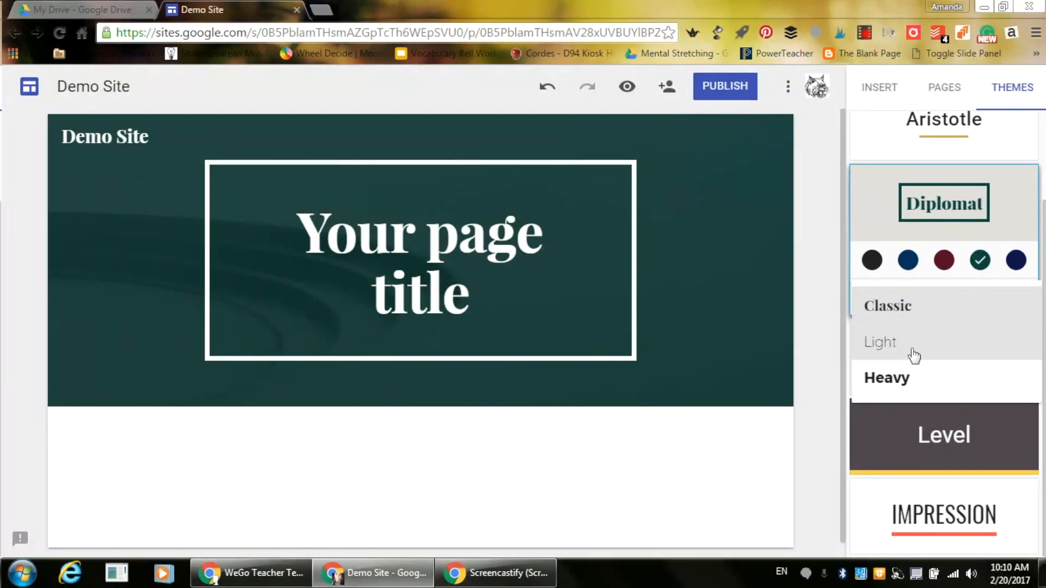
click(913, 356)
click(952, 309)
click(931, 378)
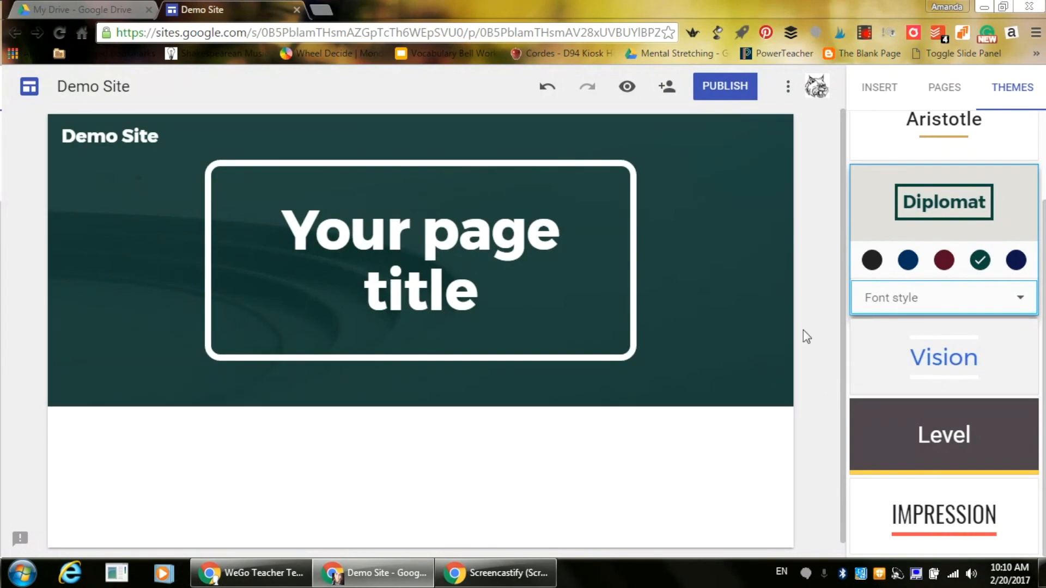
click(1023, 261)
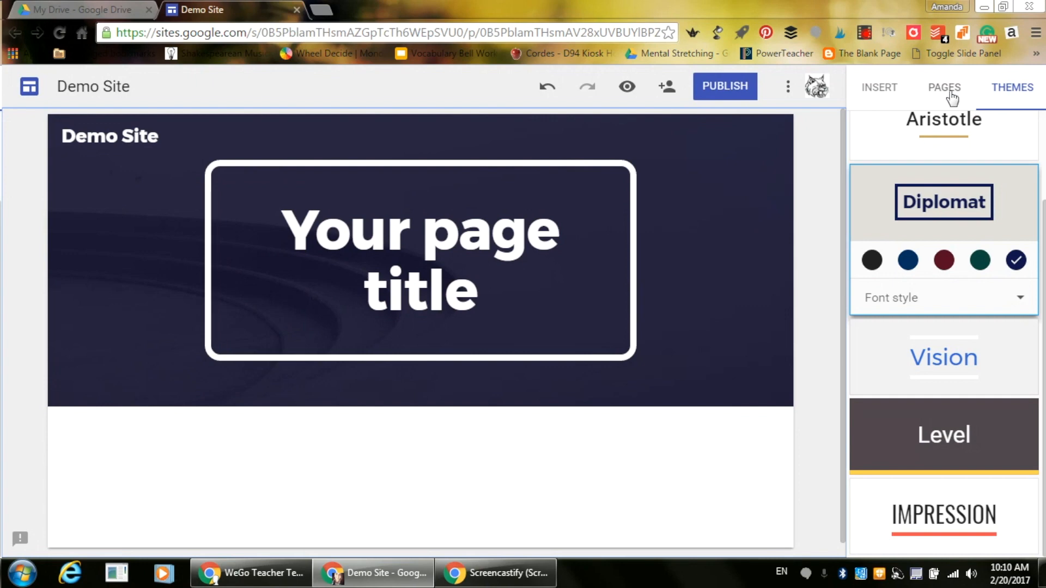
Add a new page named Unit 1 to the site.
click(933, 108)
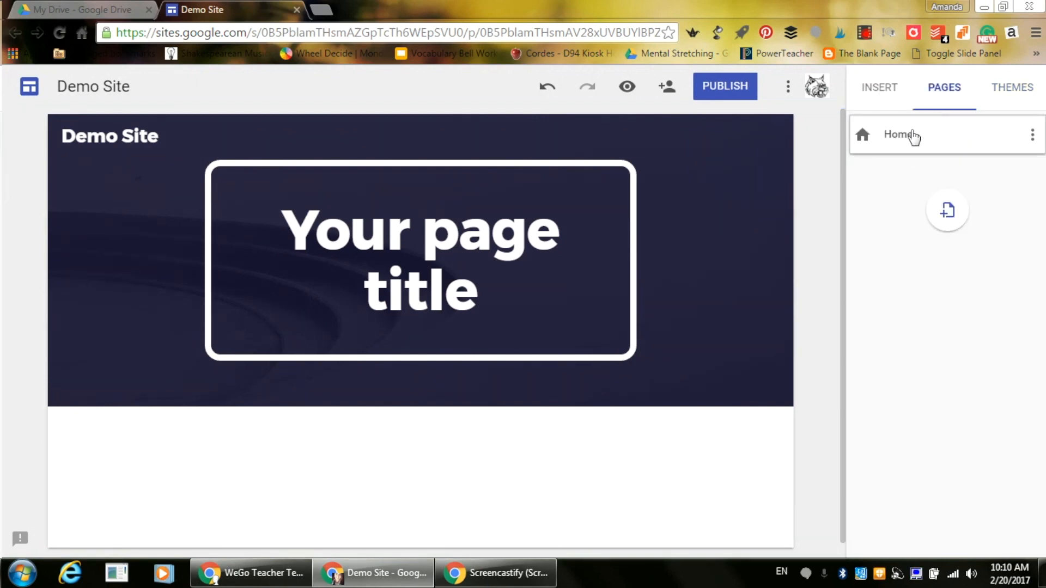
click(934, 217)
text(Unit 1)
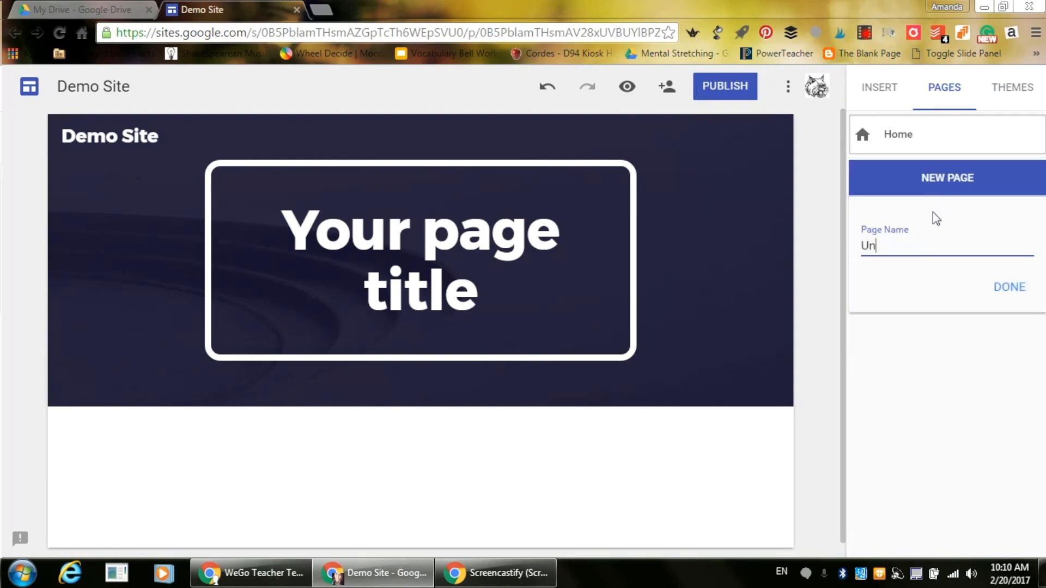
click(1007, 286)
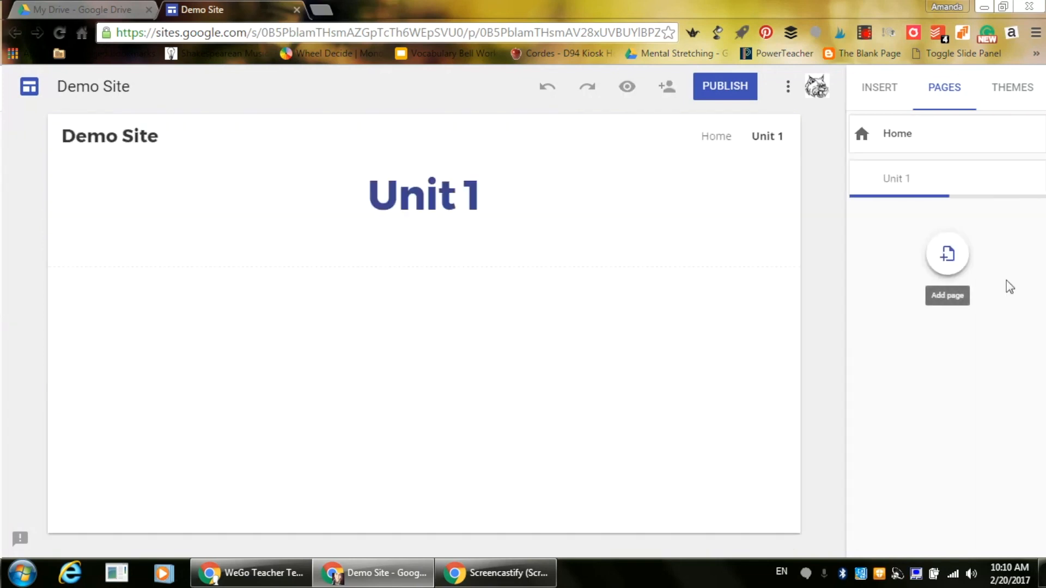
Add another new page named Unit 2 to the site.
click(946, 256)
text(U)
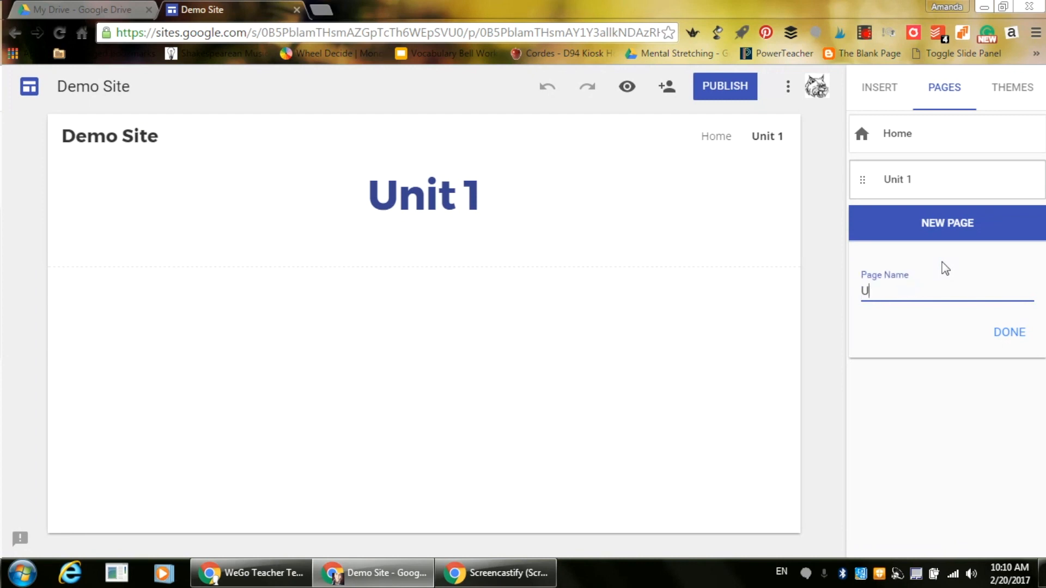
text(nit 2)
click(1007, 333)
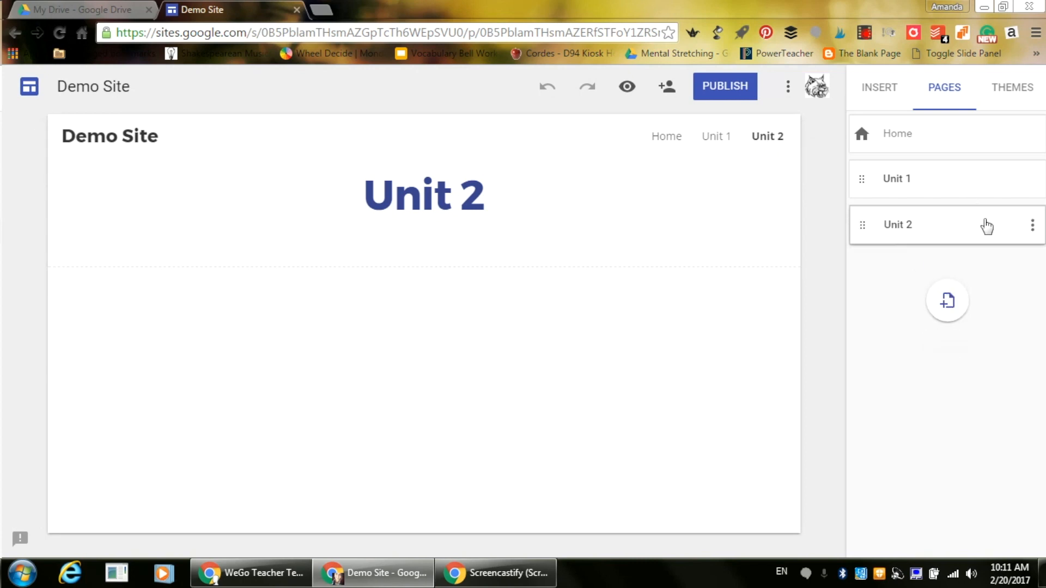
Create a sub page named Vocabulary under the Unit 2 page.
click(1031, 226)
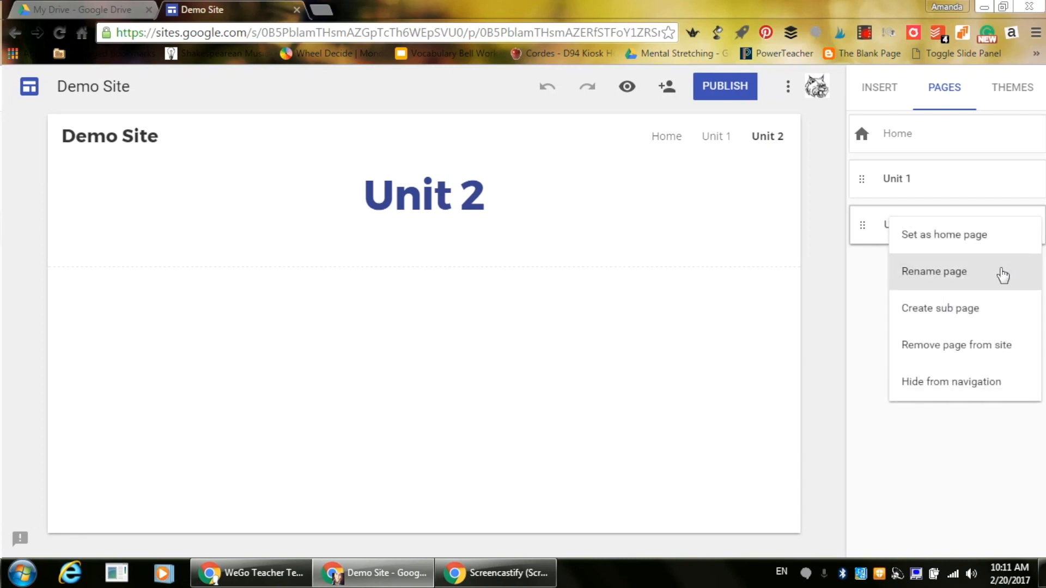
click(1010, 321)
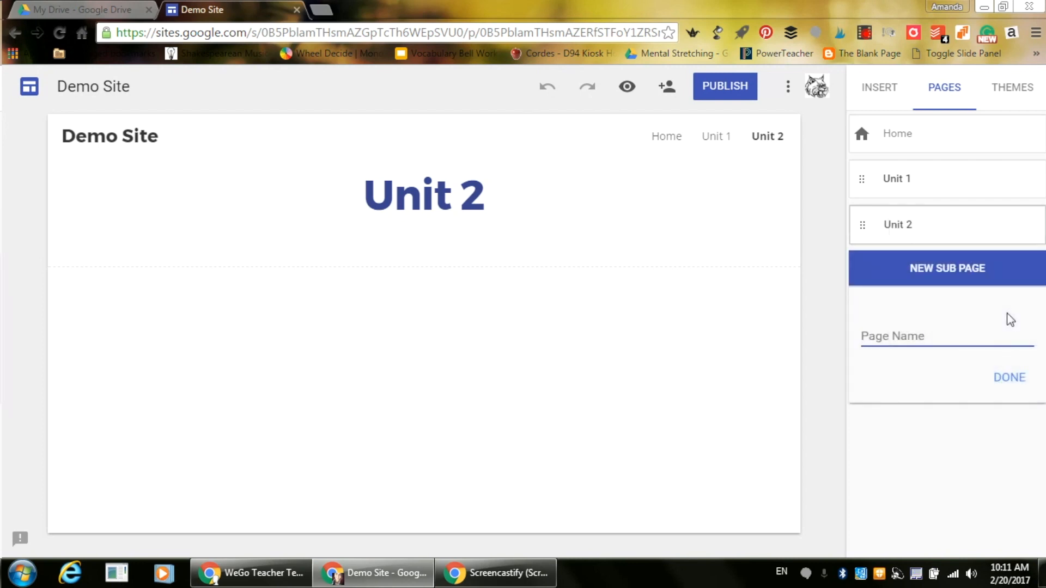
text(Vocabulary)
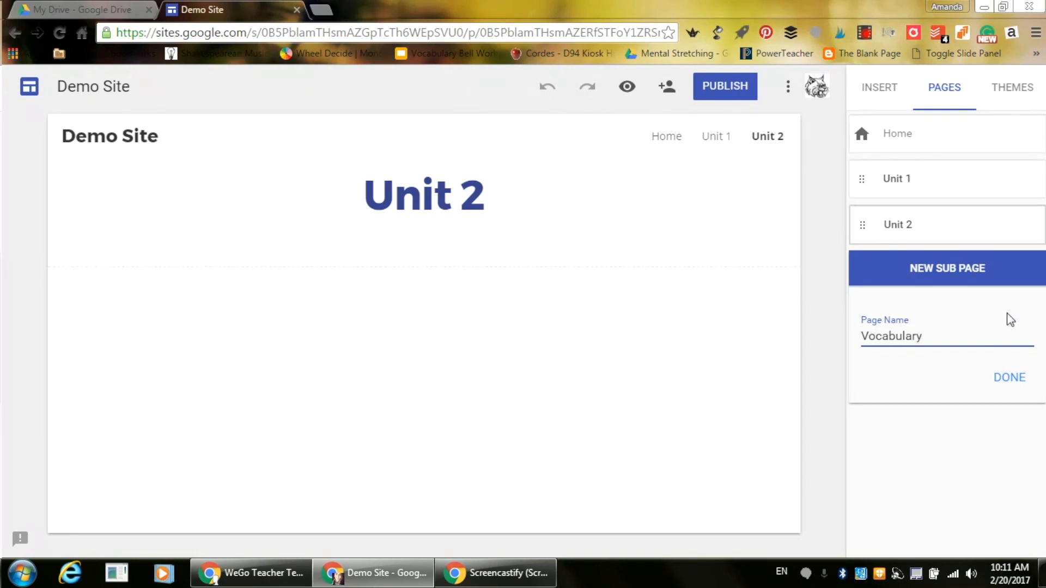
click(1008, 380)
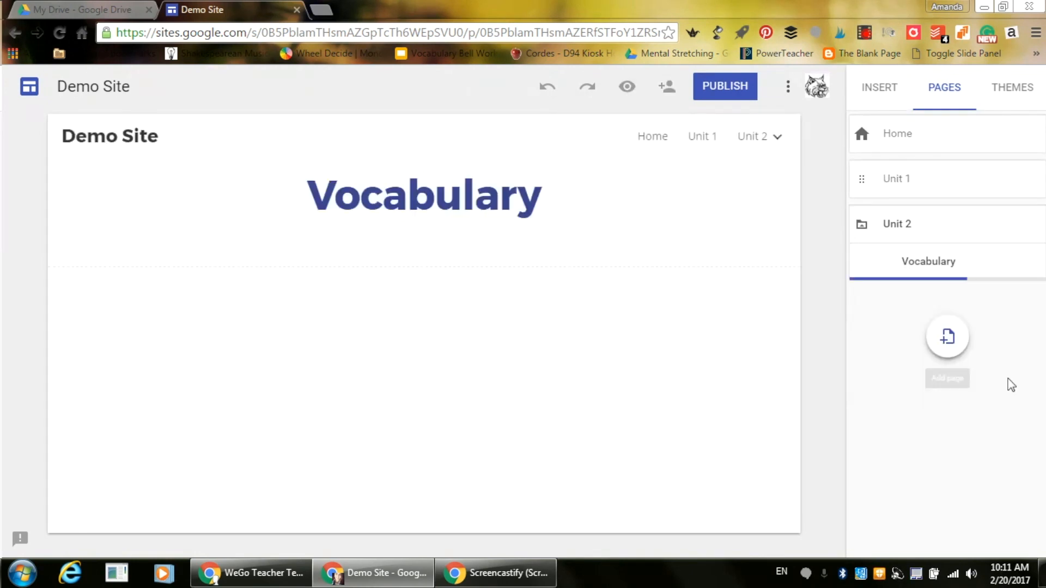
click(777, 139)
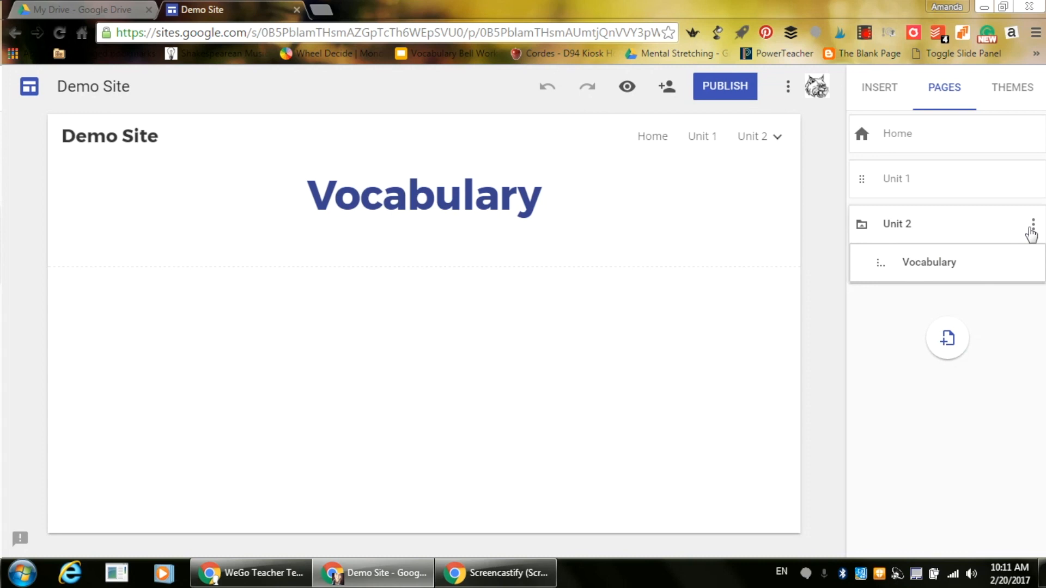
click(1031, 227)
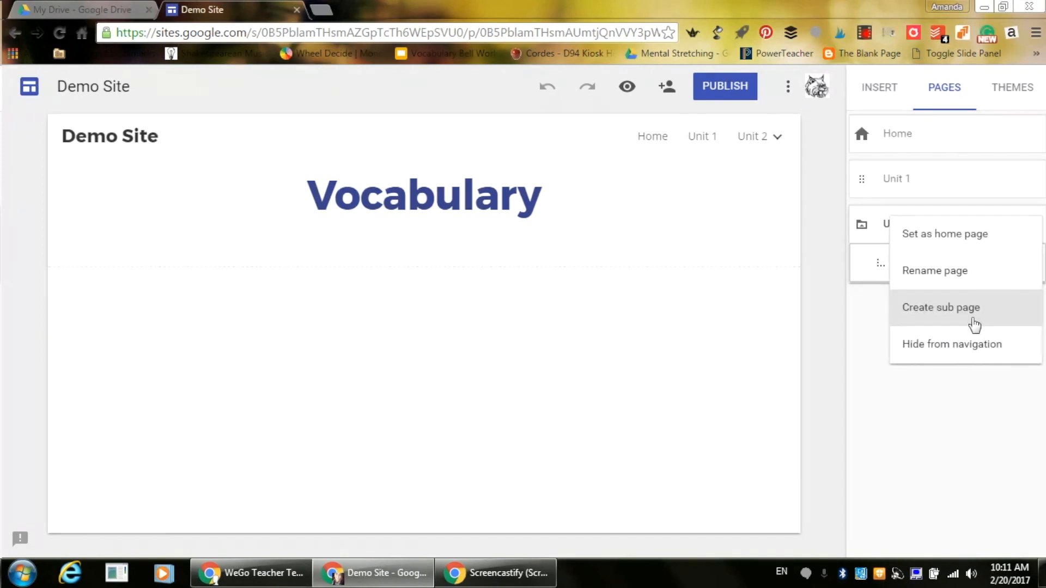
click(969, 390)
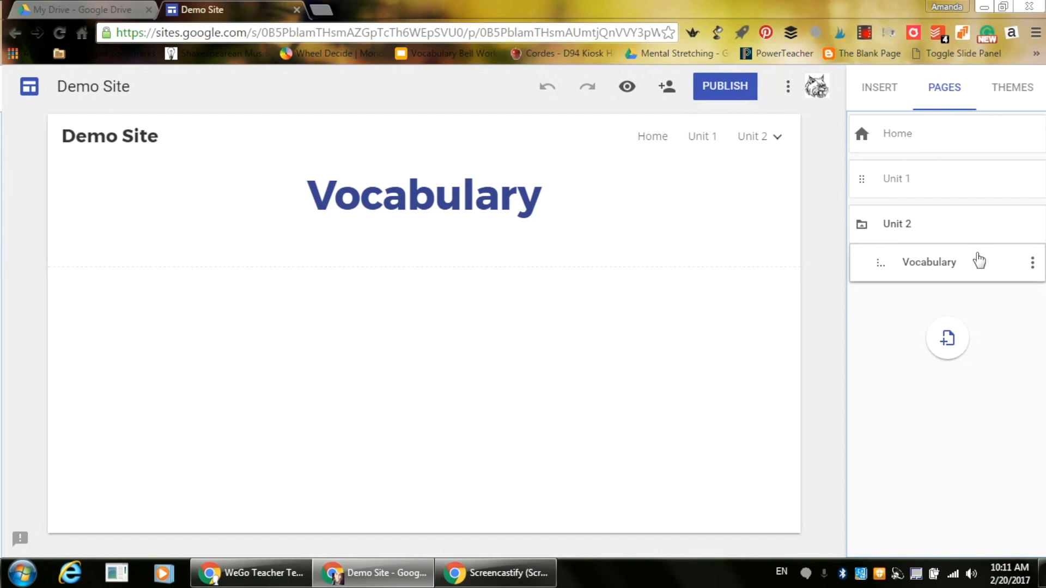
Insert a text box below the header of the Home page containing "This is my portfolio".
click(932, 141)
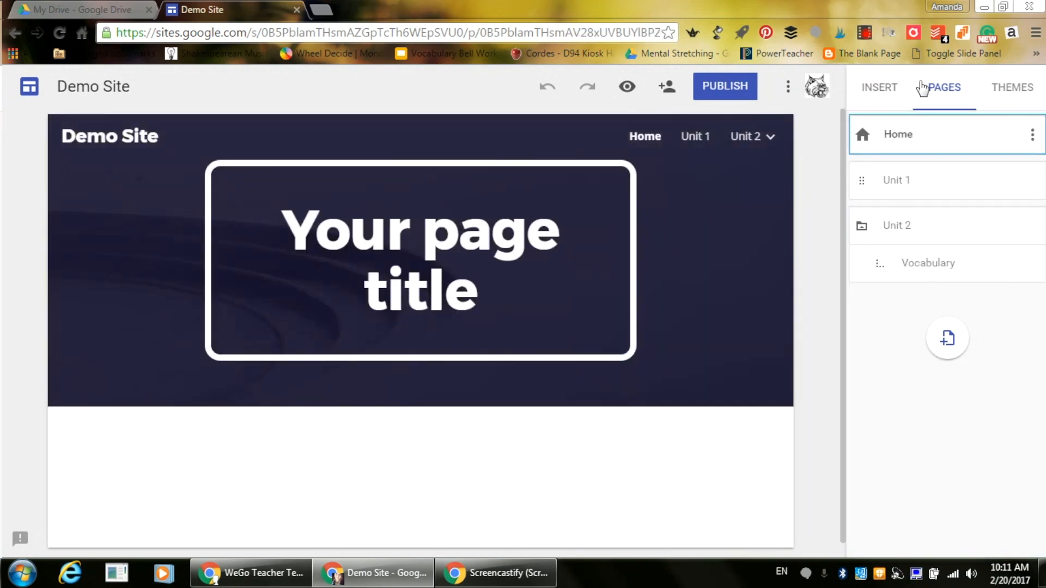
click(888, 91)
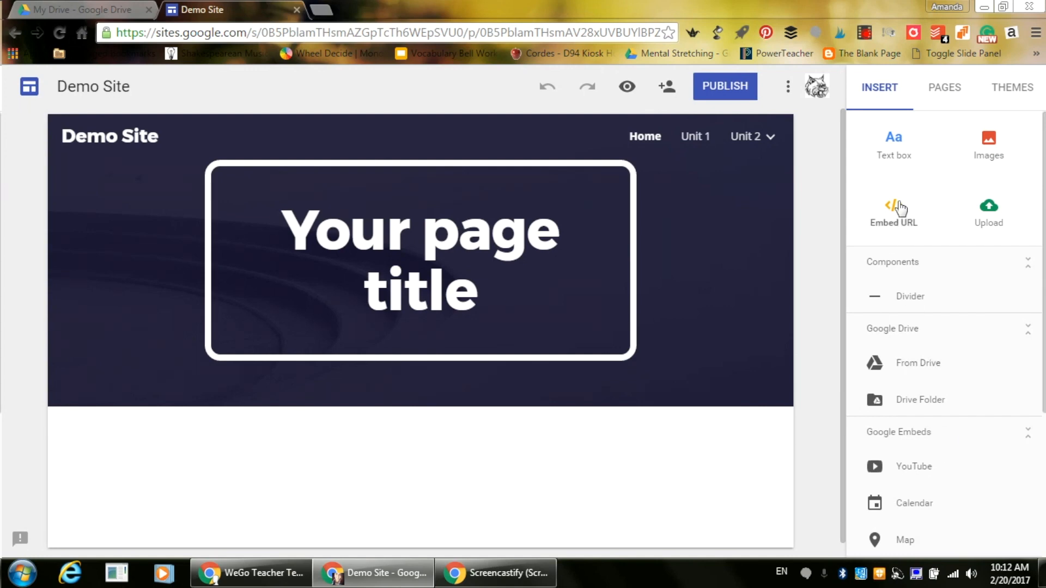
click(904, 152)
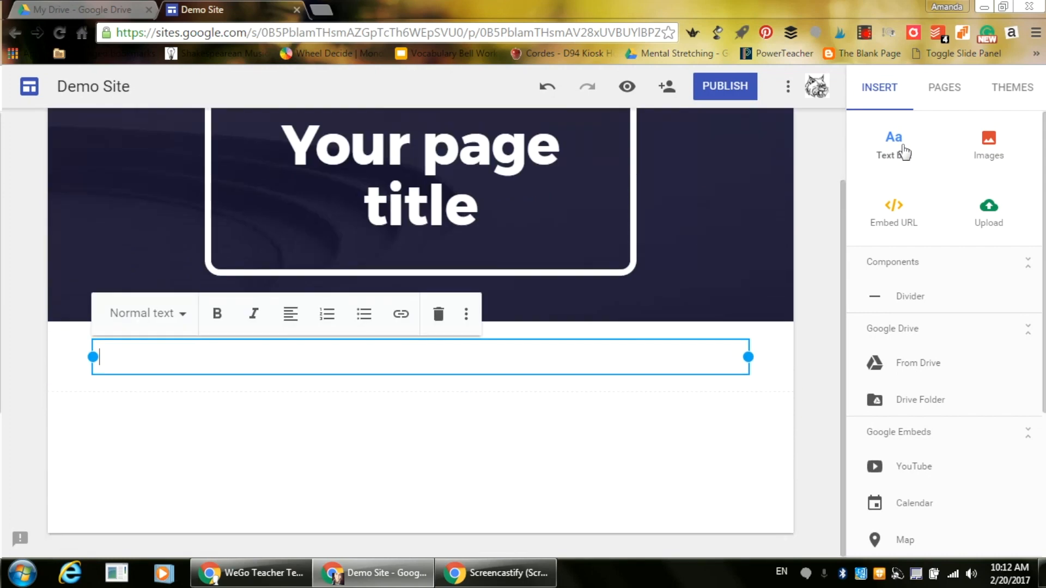
mouse_move(45, 351)
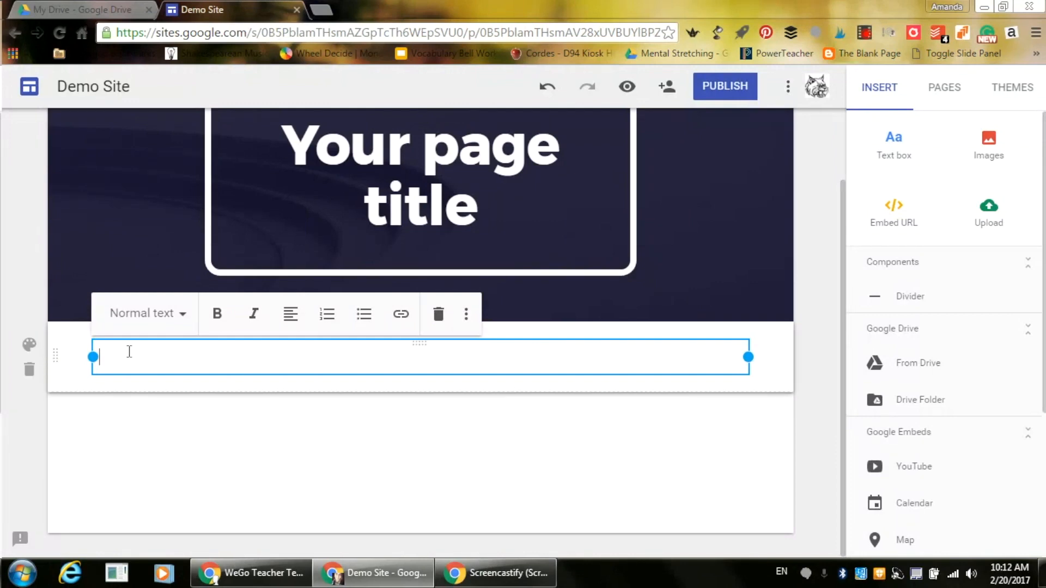
text(This is my portfolio)
Try the Title, Heading and Subheading styles on the portfolio text and return it to Normal text.
click(159, 321)
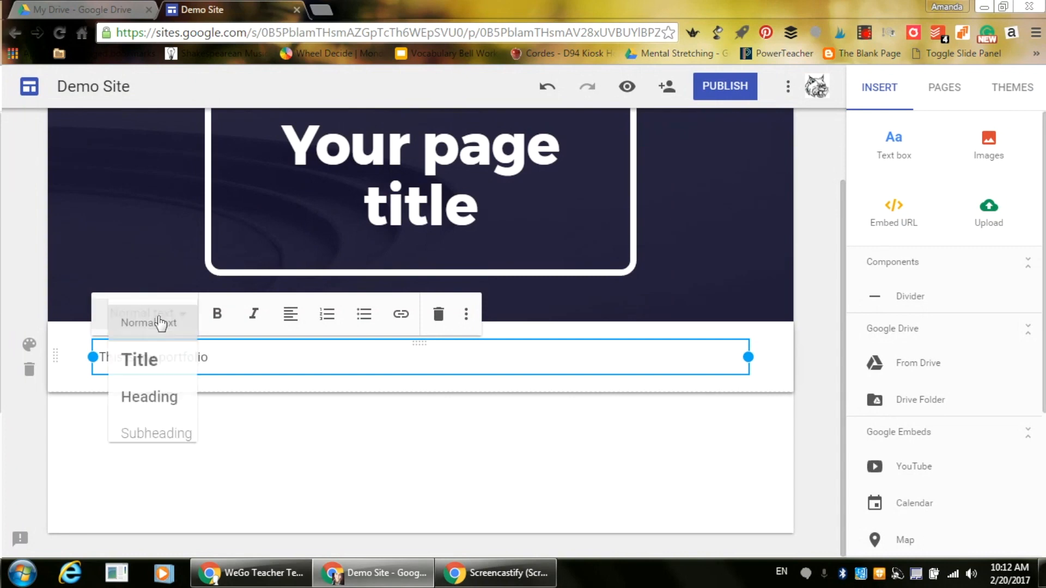
click(154, 359)
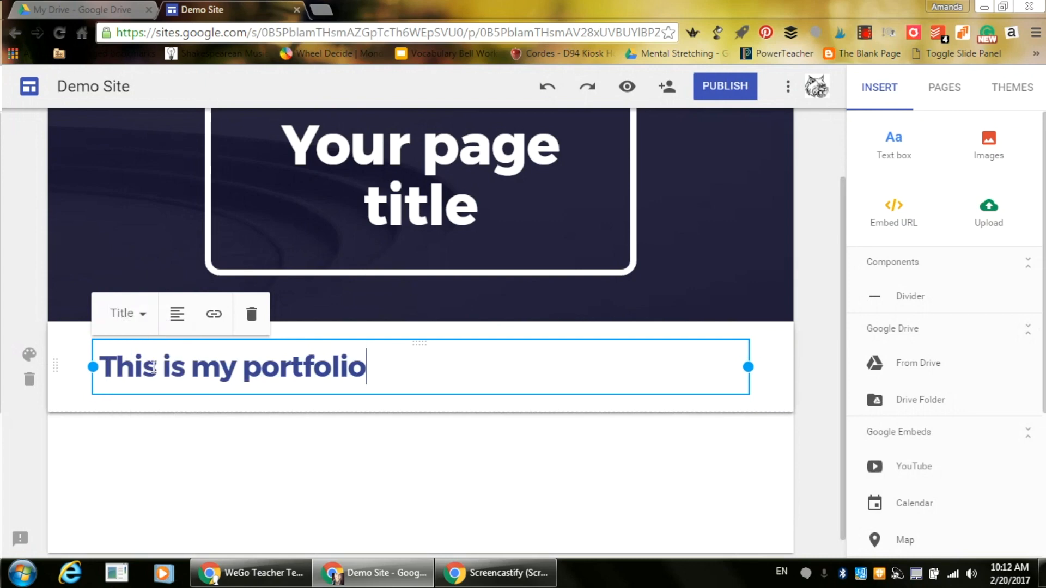
click(130, 311)
click(116, 401)
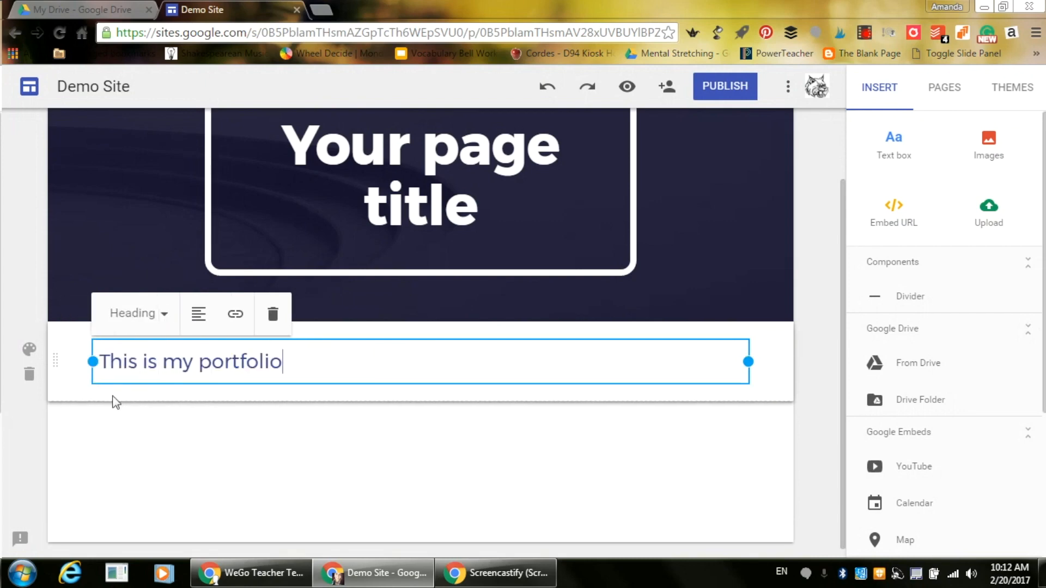
click(133, 320)
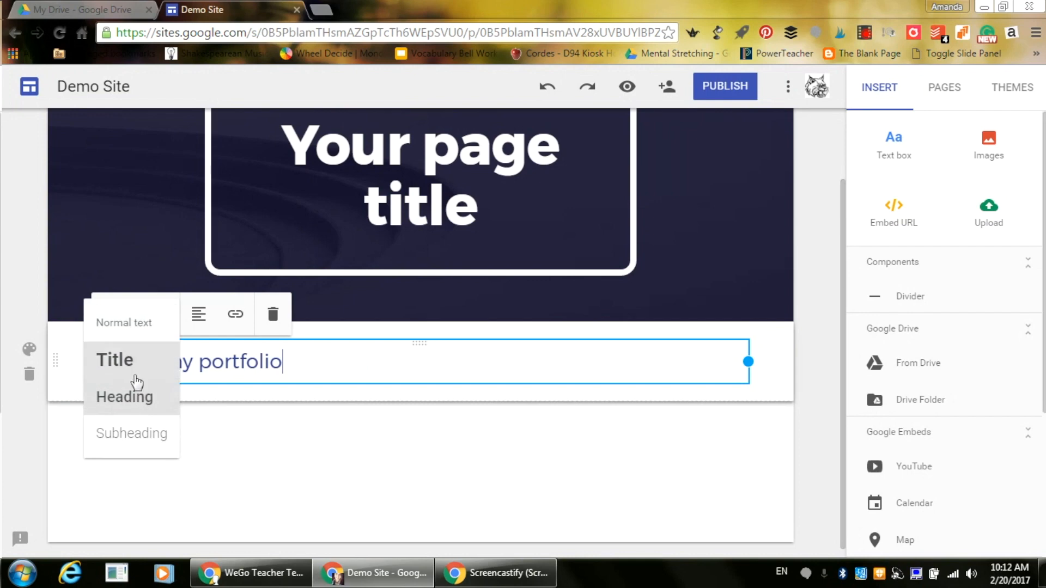
click(131, 444)
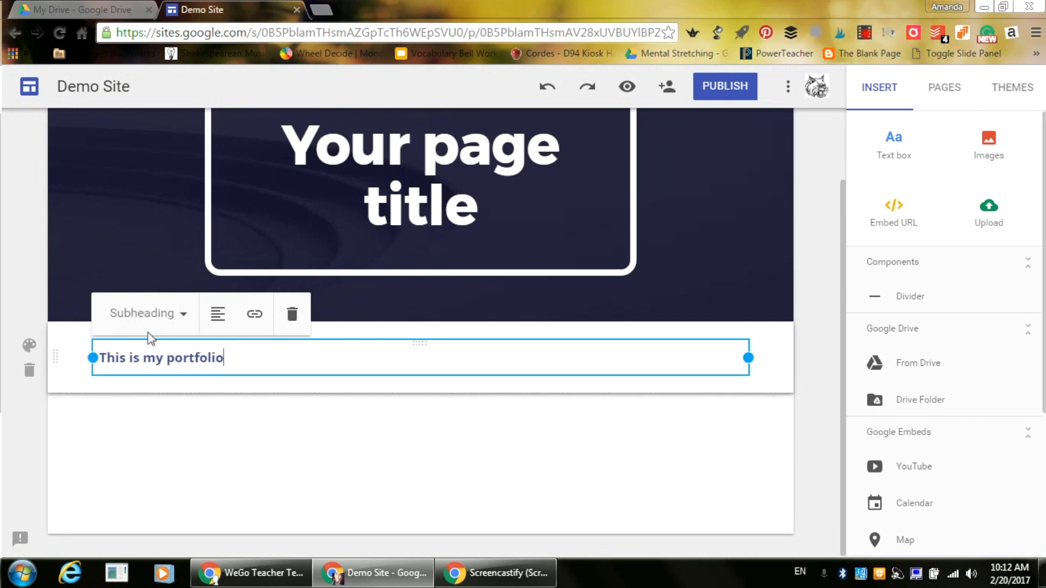
click(156, 317)
click(136, 324)
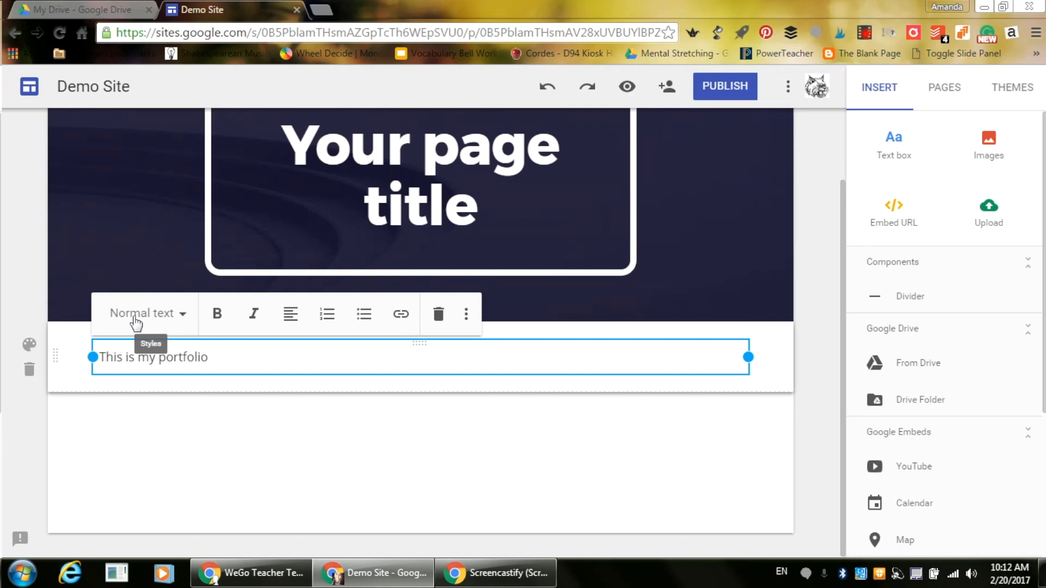
Set the portfolio text to the Title style and deselect the text box.
click(136, 319)
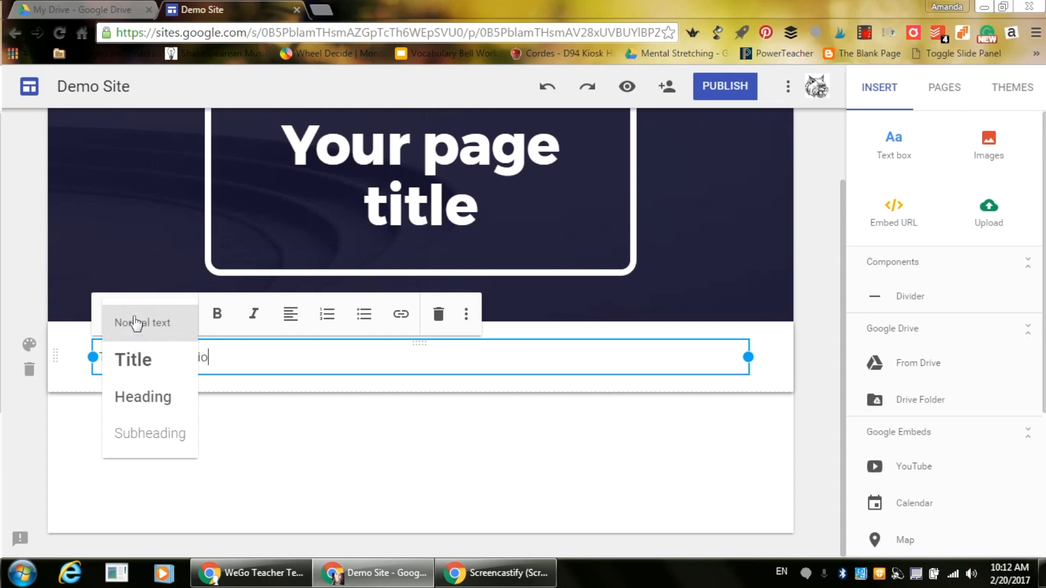
click(142, 355)
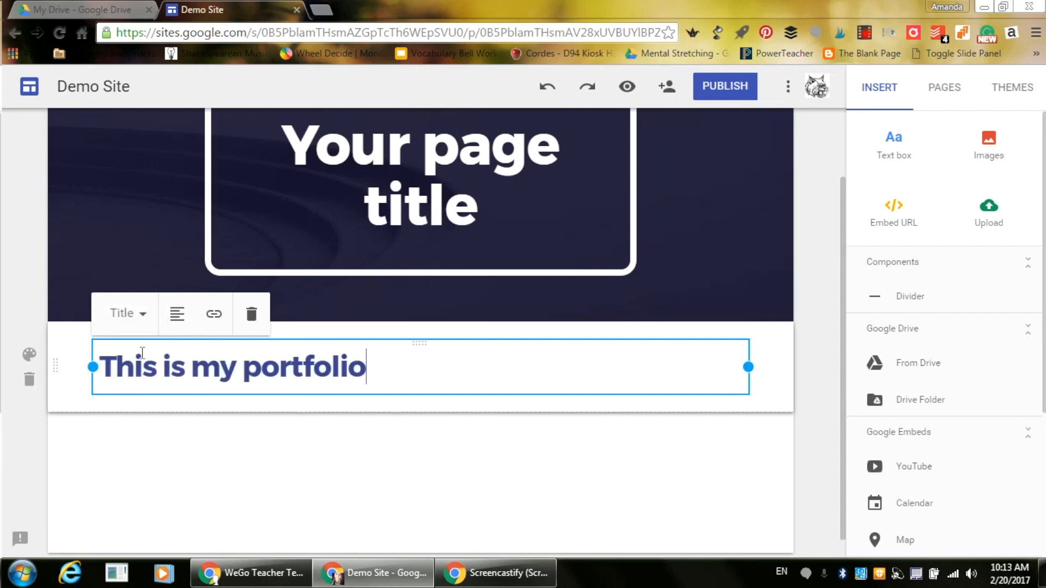
click(337, 431)
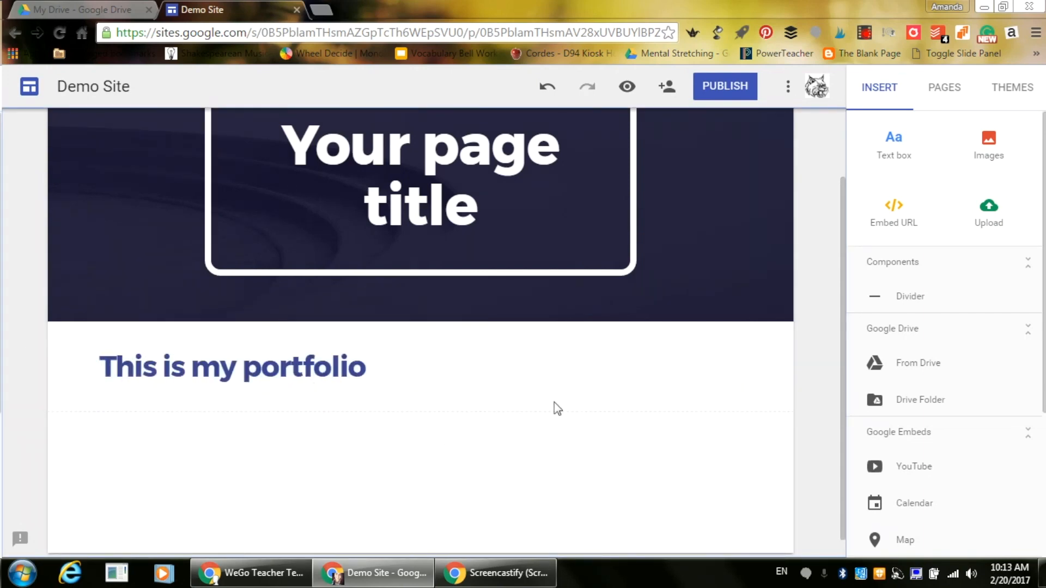
Search Google Images for "sparkle" and insert the grey sparkle picture on the Home page.
click(988, 144)
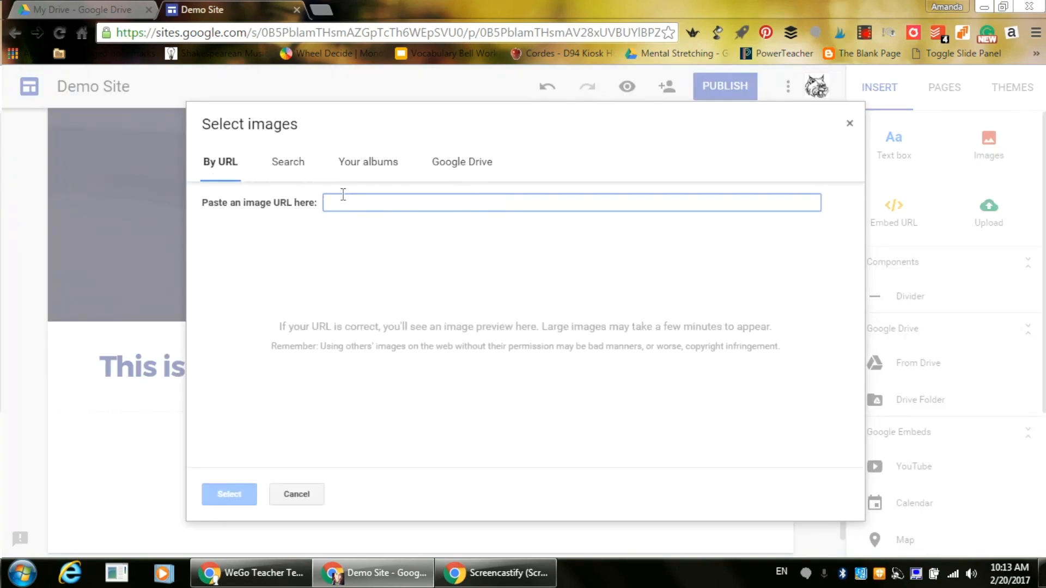
click(289, 170)
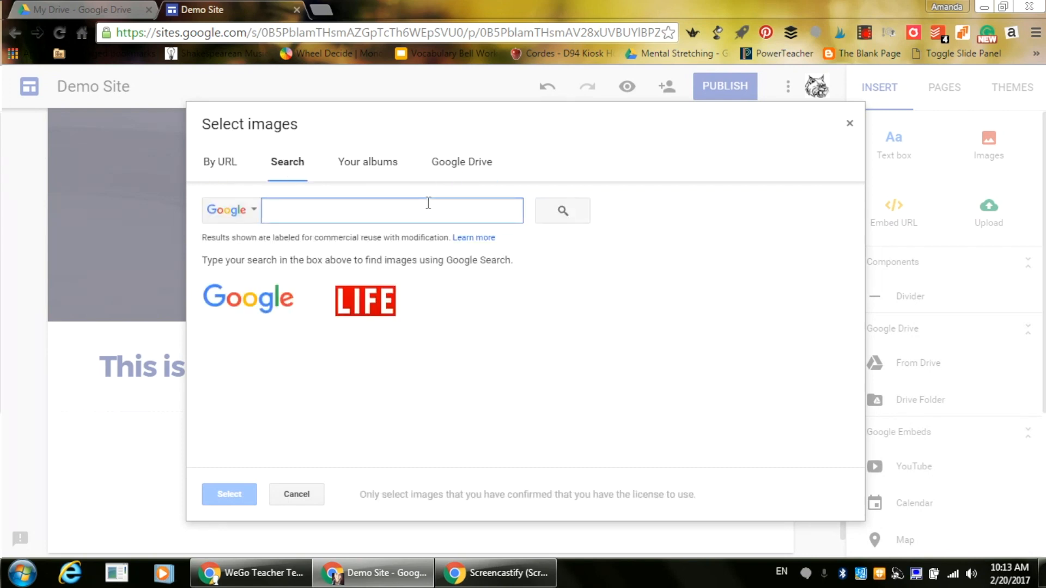
text(sparkle)
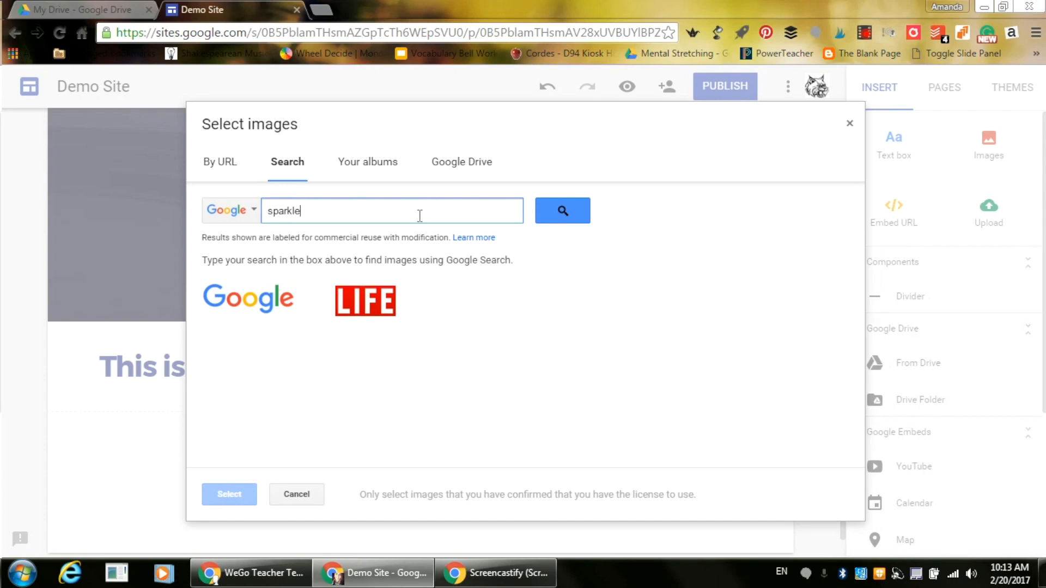
key(Return)
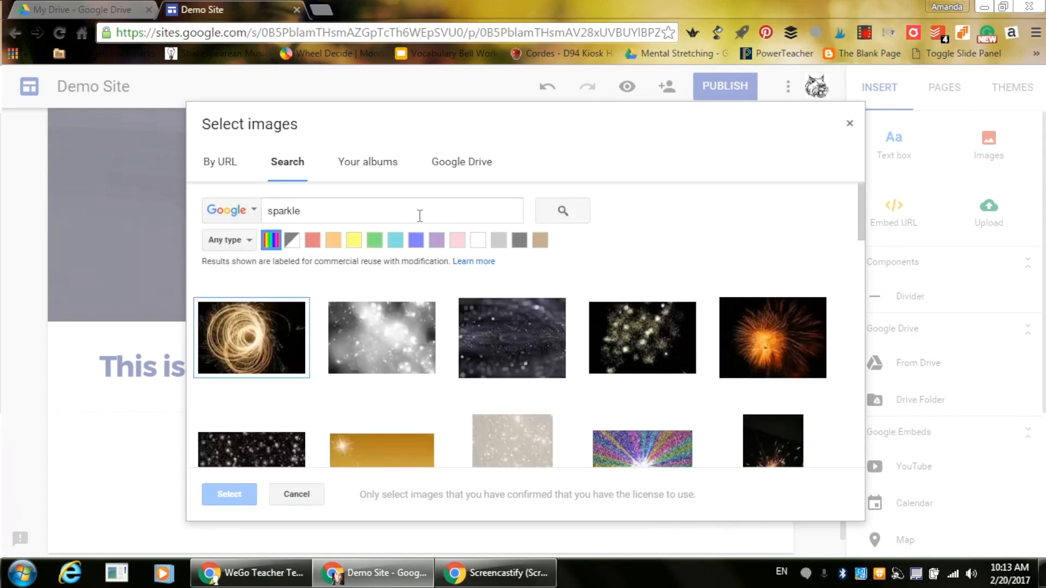
click(341, 342)
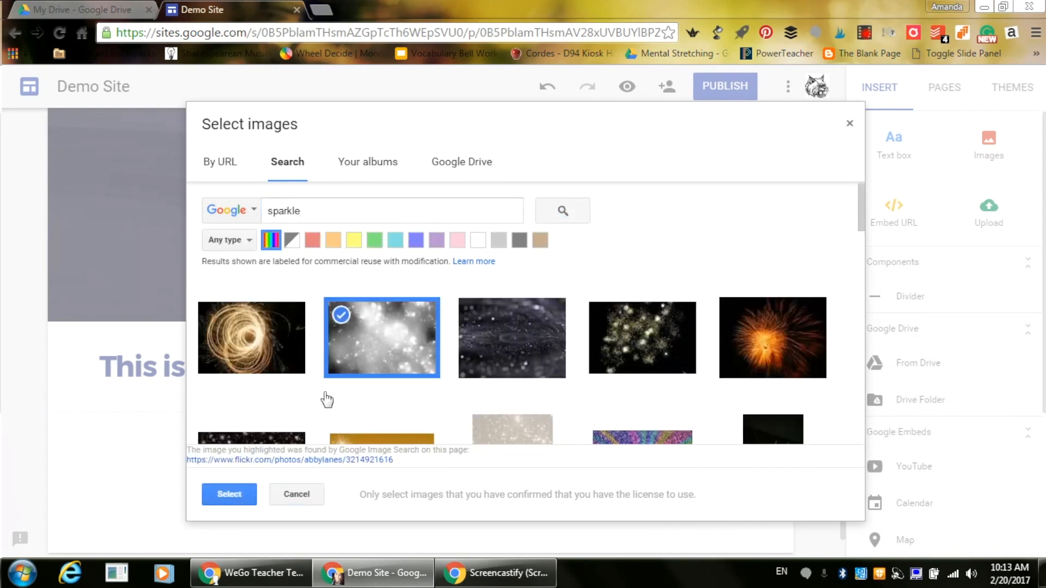
click(238, 497)
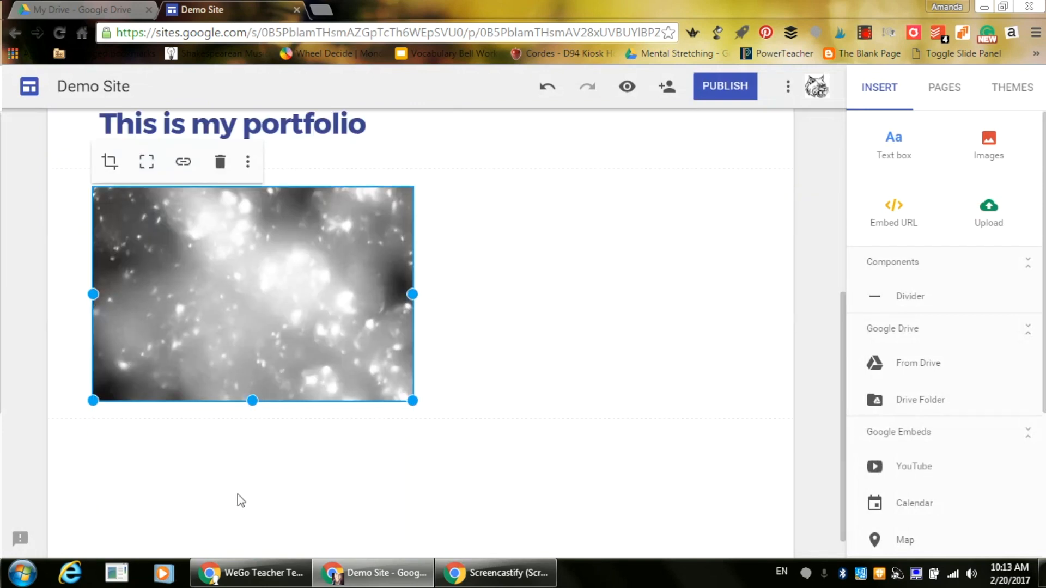
Place the sparkle image to the left of the "This is my portfolio" text and enlarge it to about a third of the page width.
drag(842, 436, 843, 363)
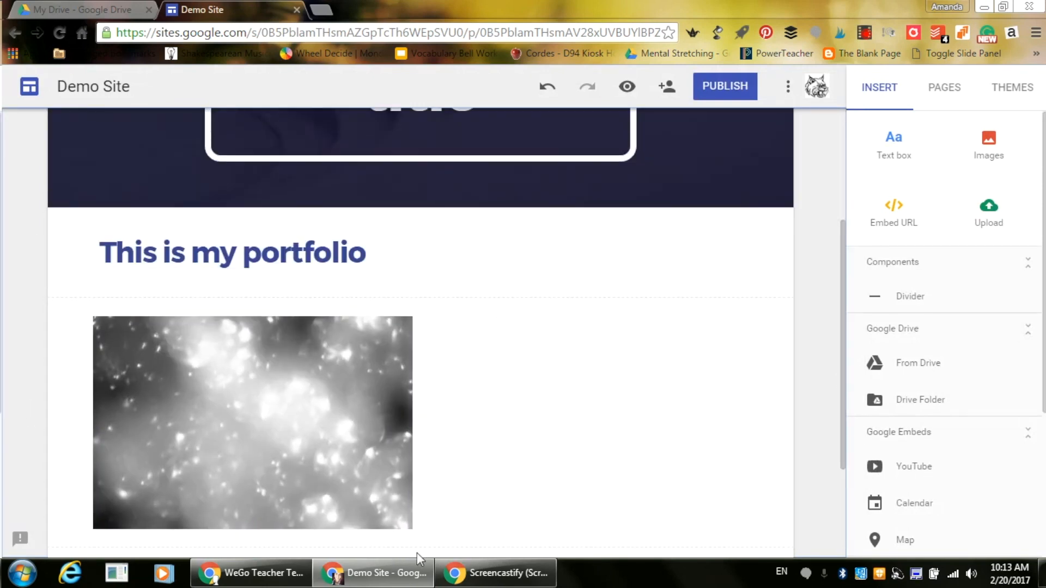
drag(279, 457, 586, 221)
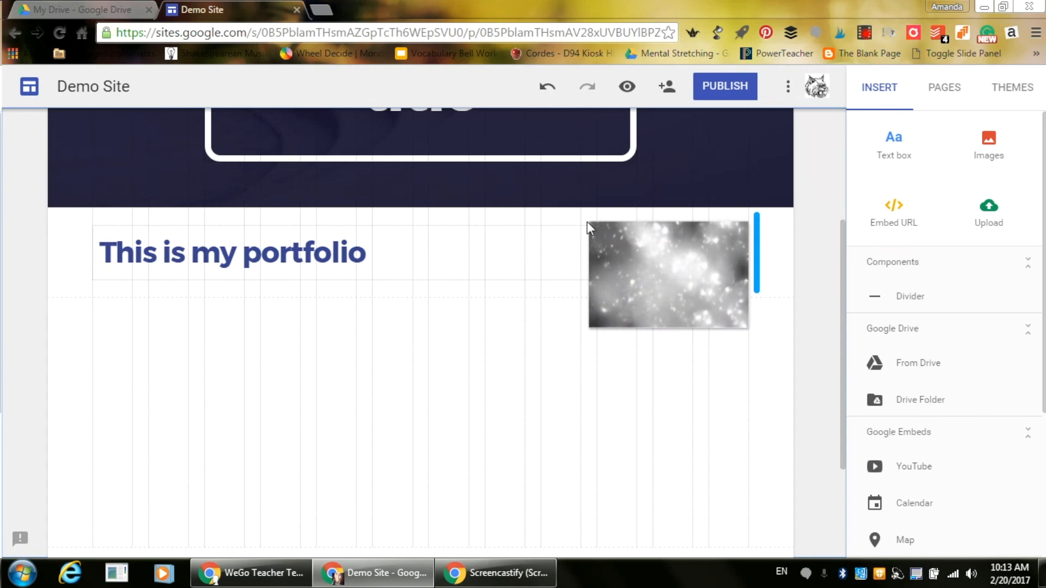
drag(586, 221, 90, 218)
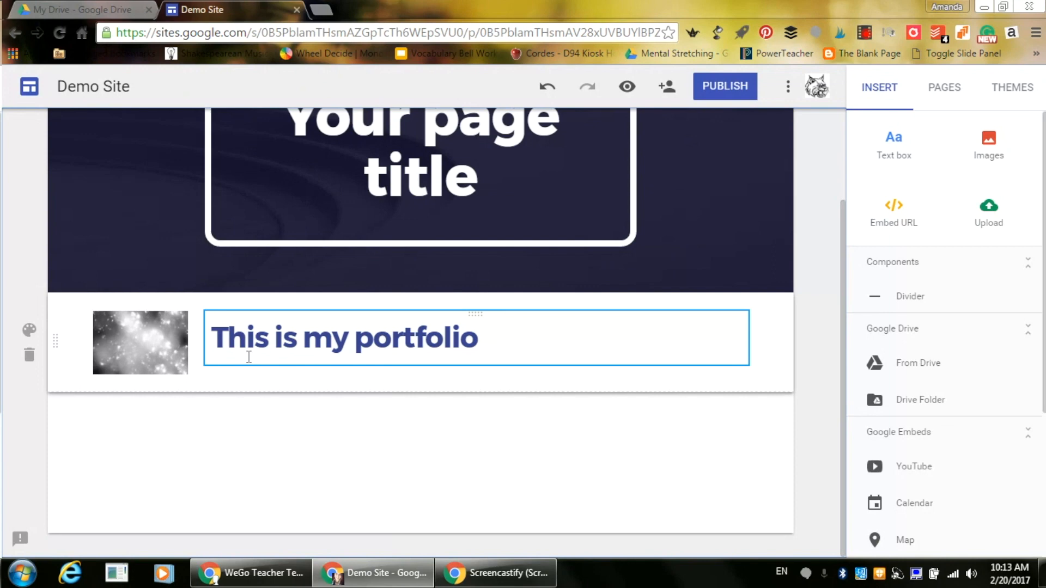
click(167, 347)
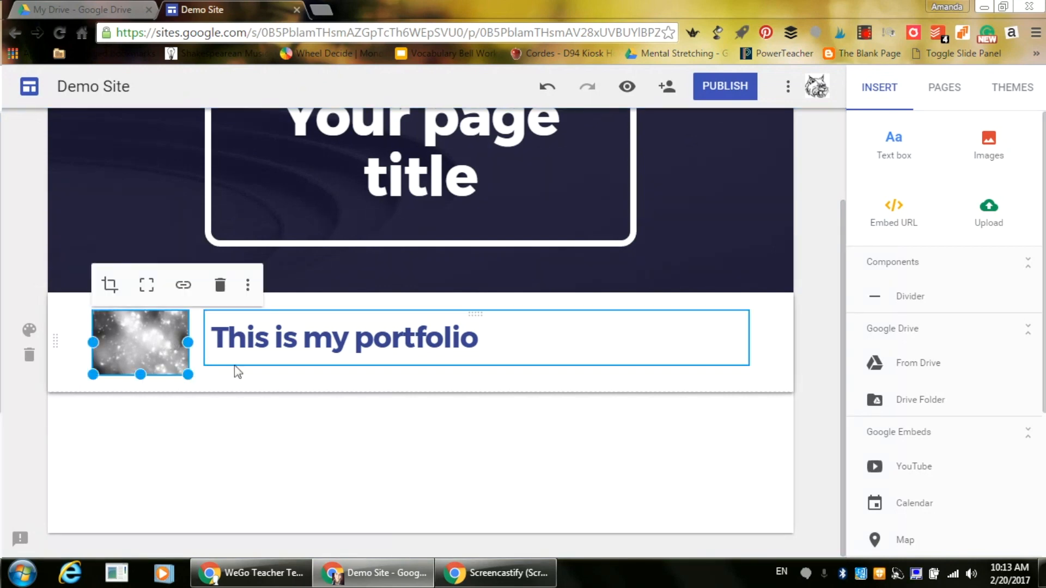
drag(189, 376, 347, 485)
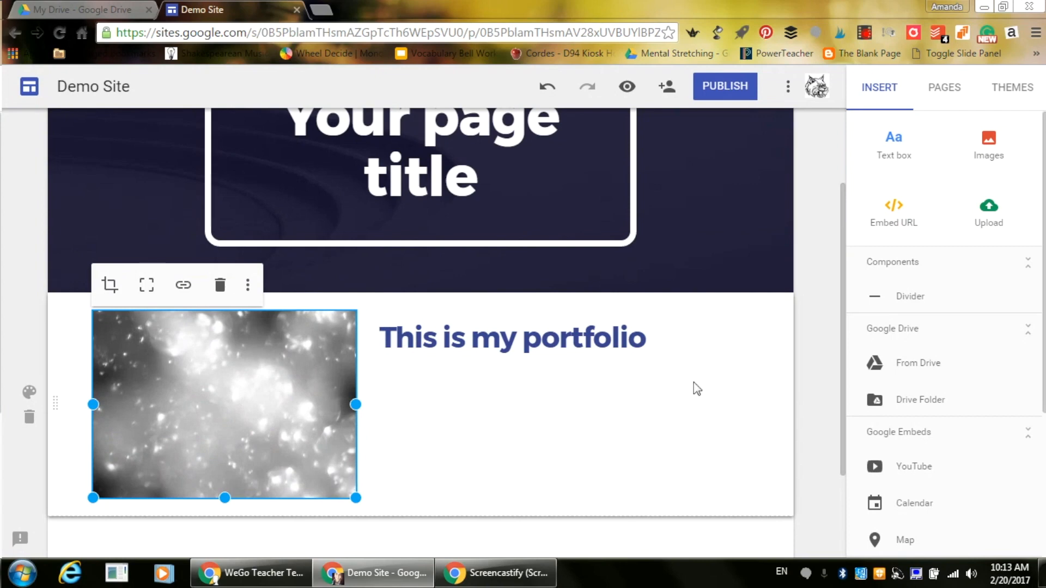
Add the line "lets write some more to fit the box" below the portfolio title and deselect the text box.
click(664, 337)
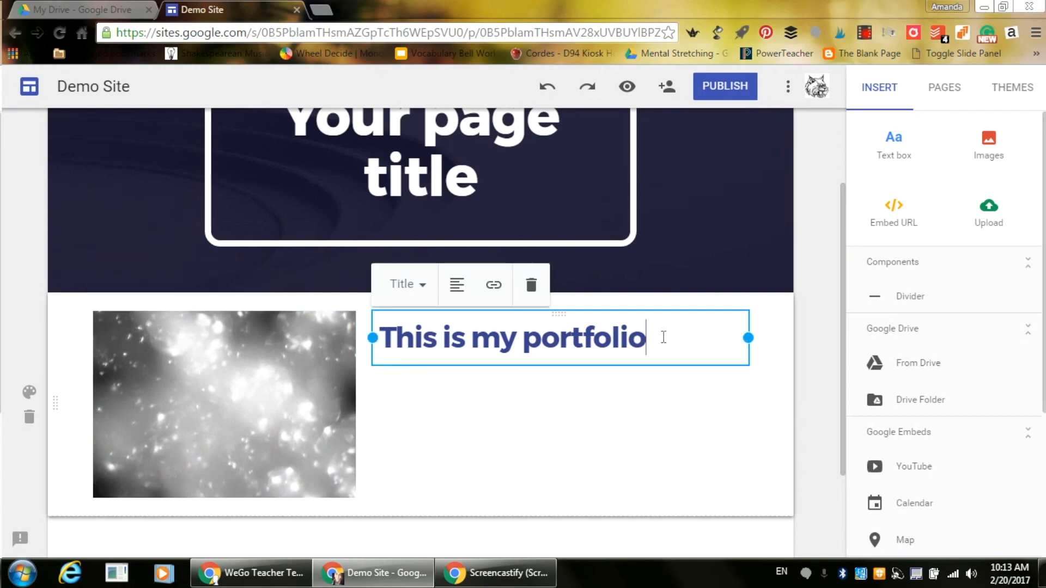
key(Return)
text(lets)
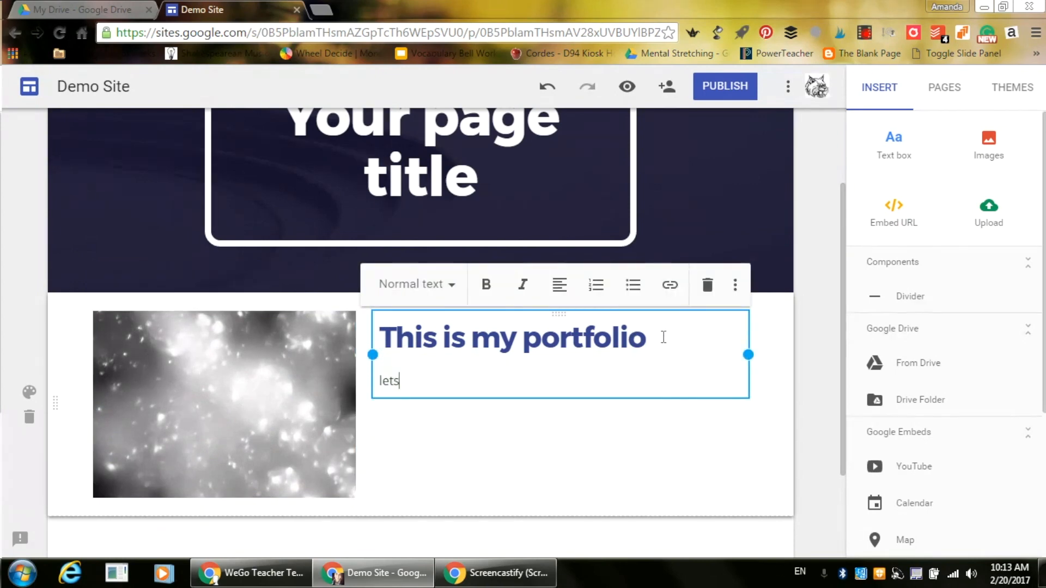
text( write some more to fit the box)
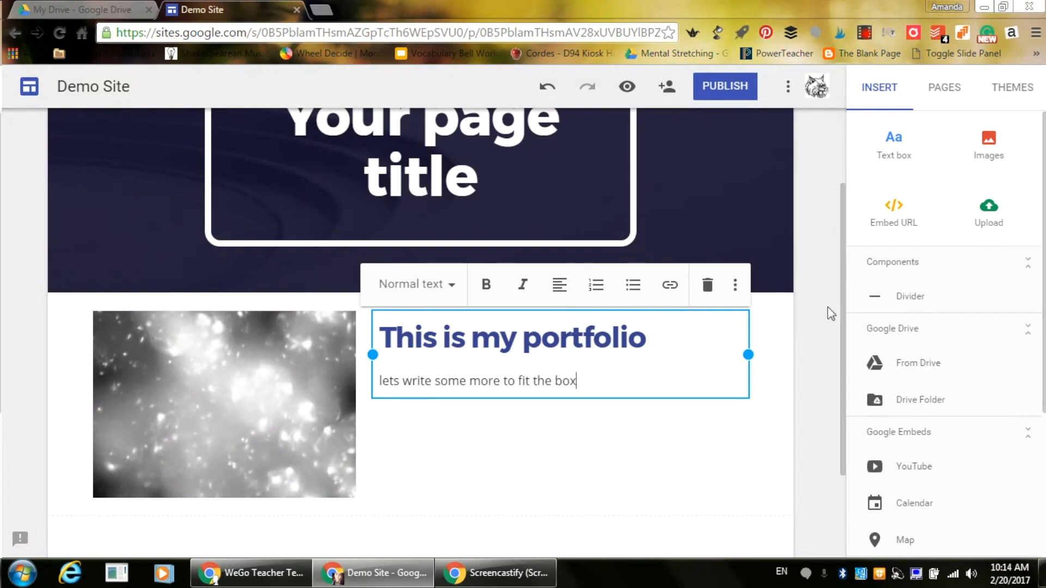
click(823, 309)
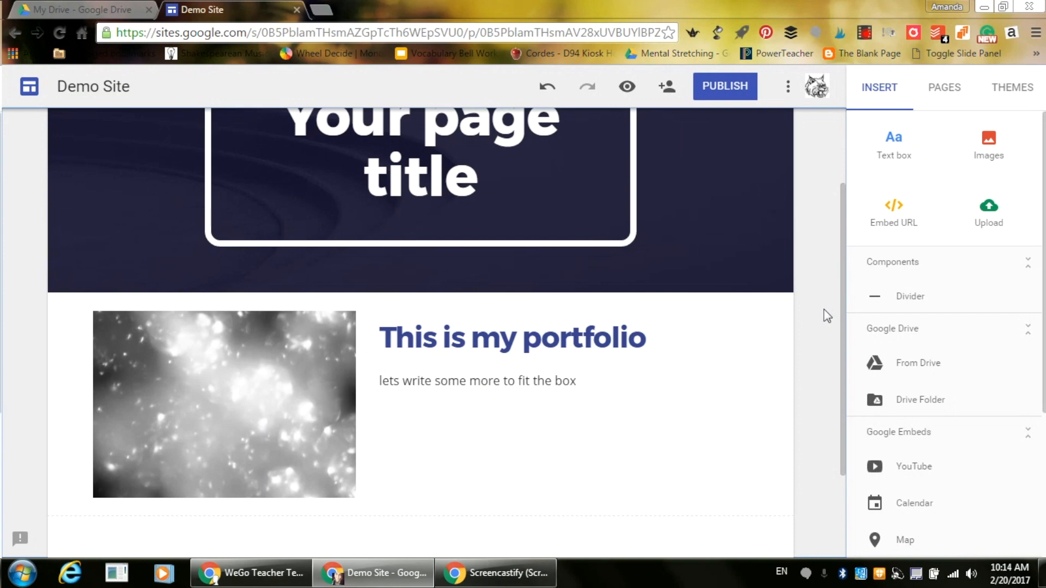
Preview the site in desktop, tablet and phone layouts, check the phone page down to its end, and close the preview.
click(627, 86)
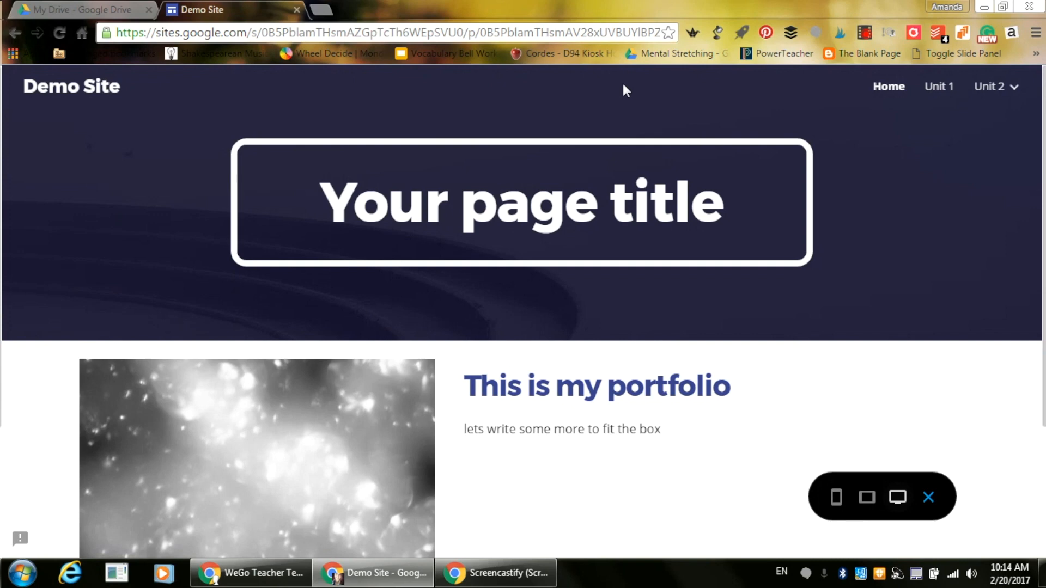
click(867, 498)
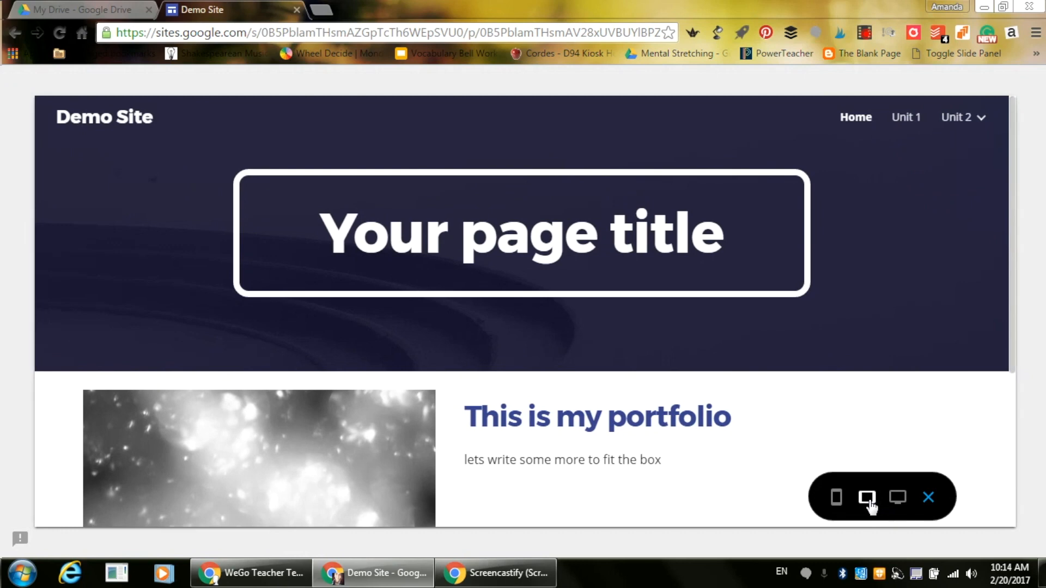
click(836, 497)
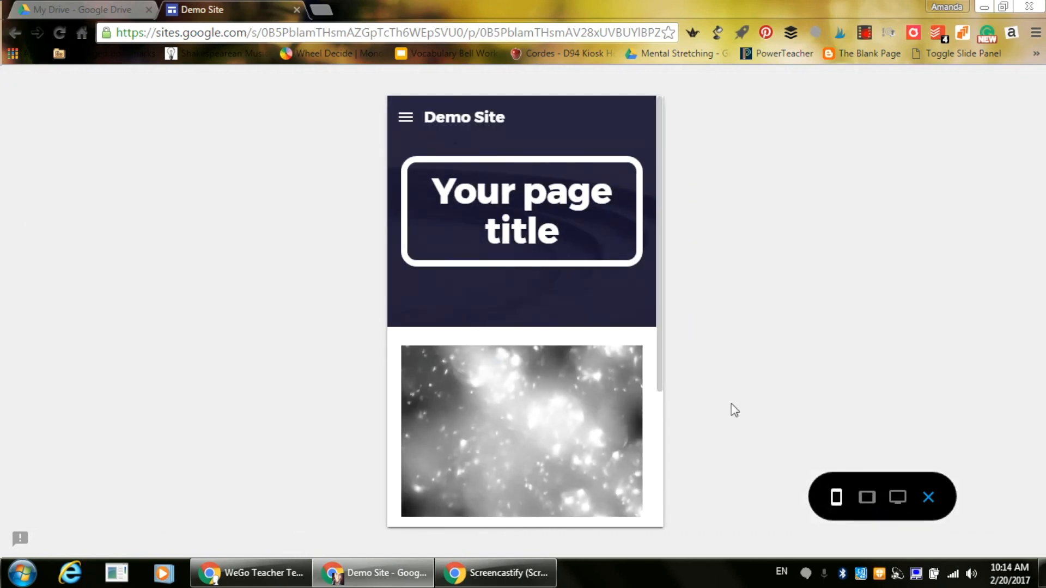
drag(660, 341, 660, 500)
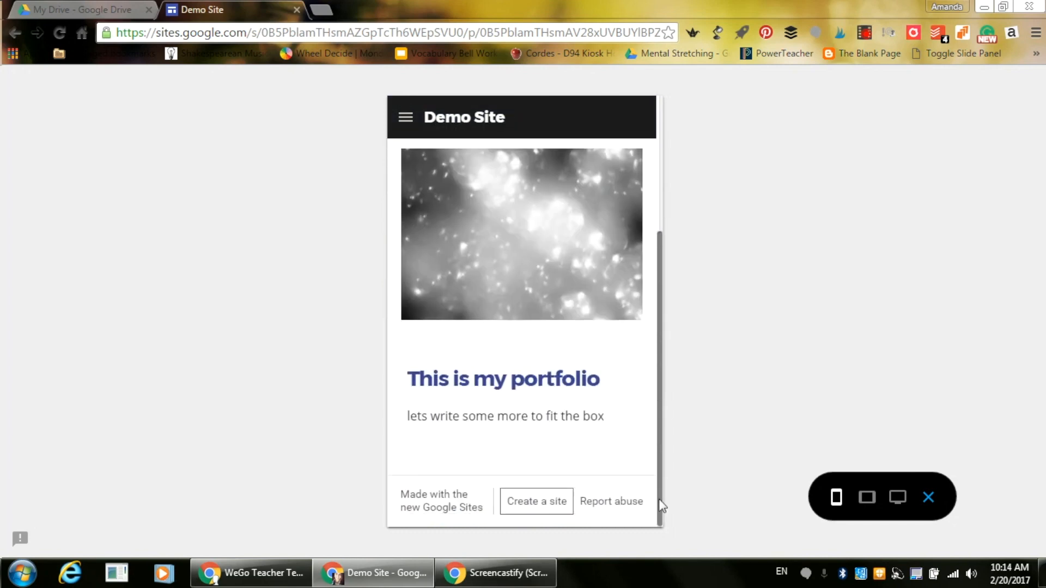
click(928, 496)
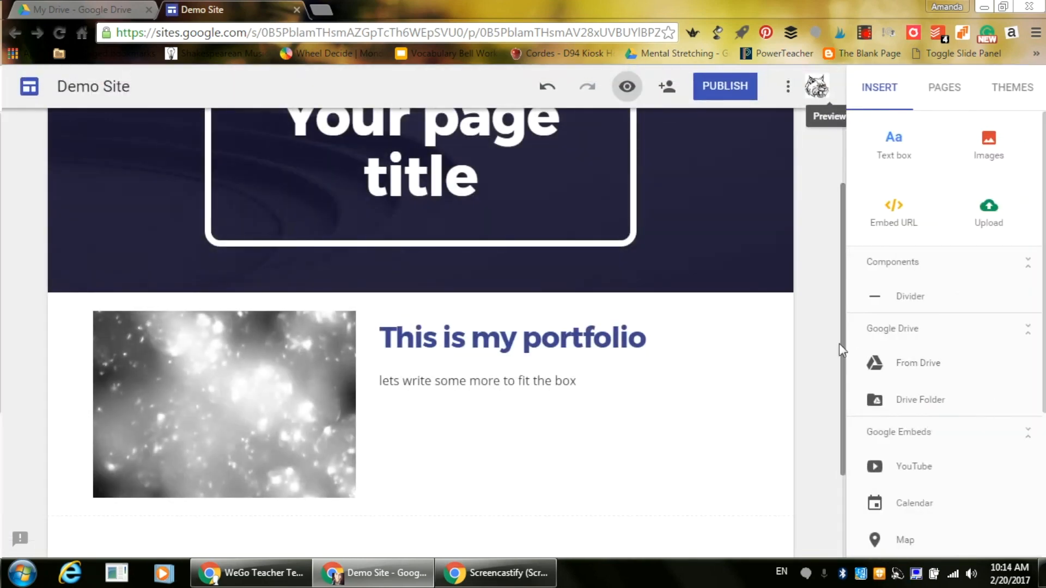
drag(837, 310, 834, 240)
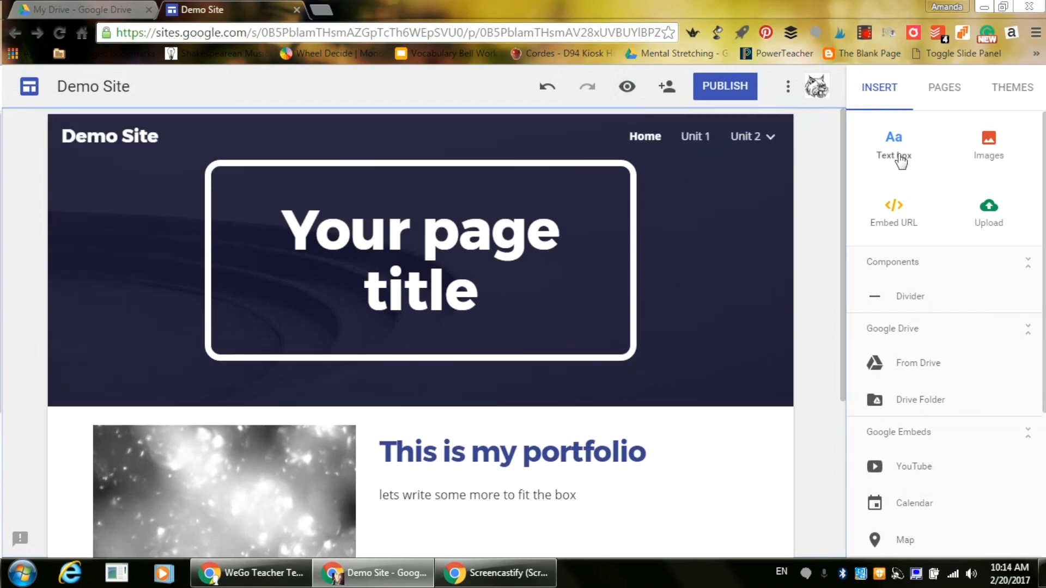
click(907, 231)
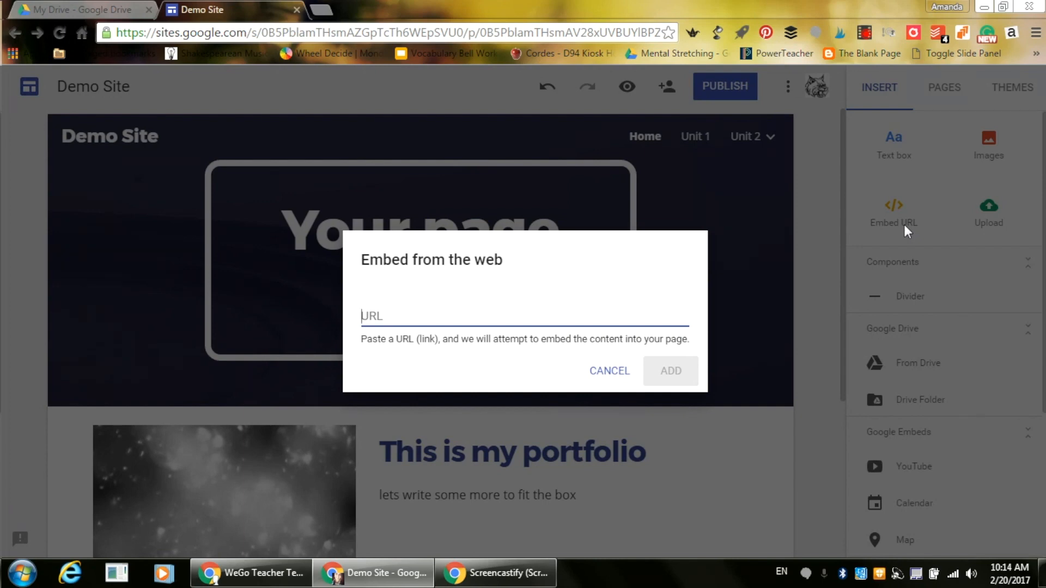
click(612, 372)
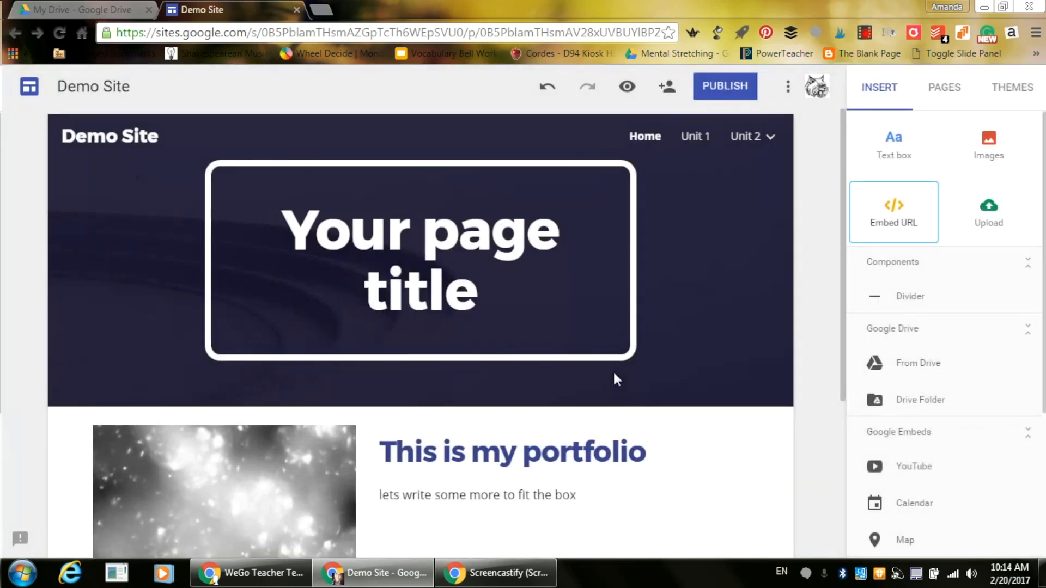
click(997, 215)
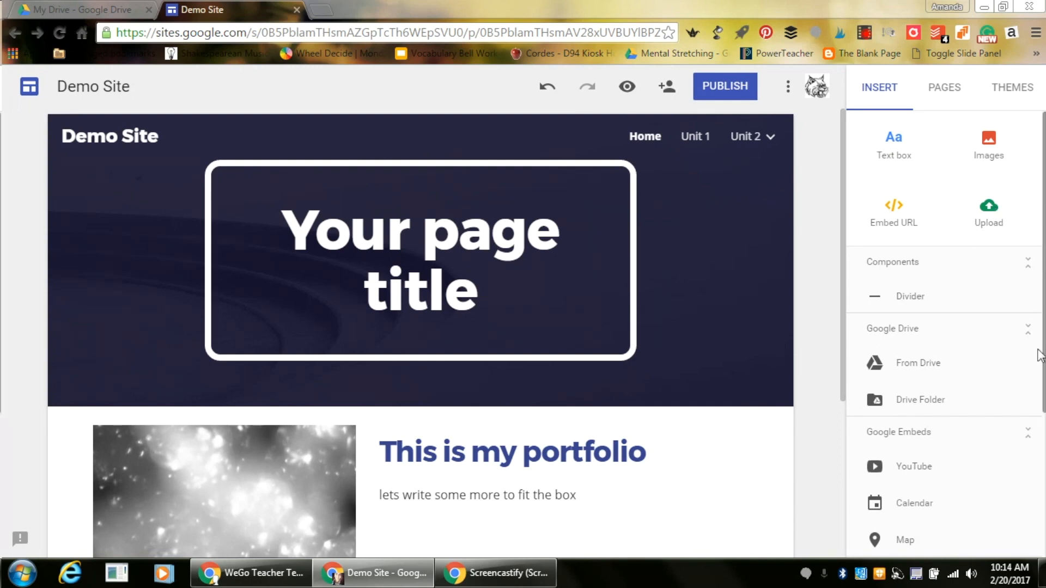
click(933, 296)
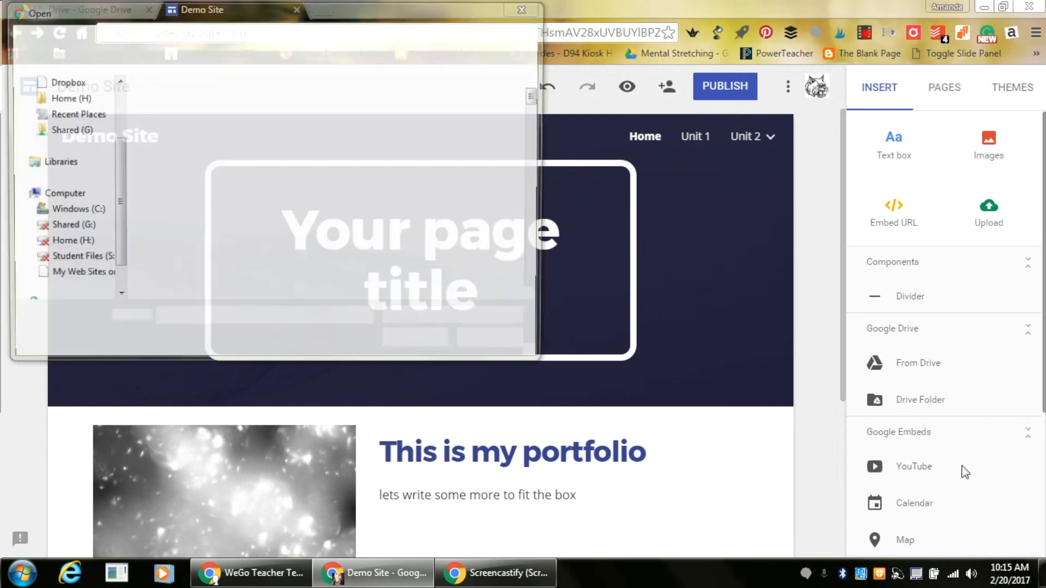
scroll(958, 490, down, 2)
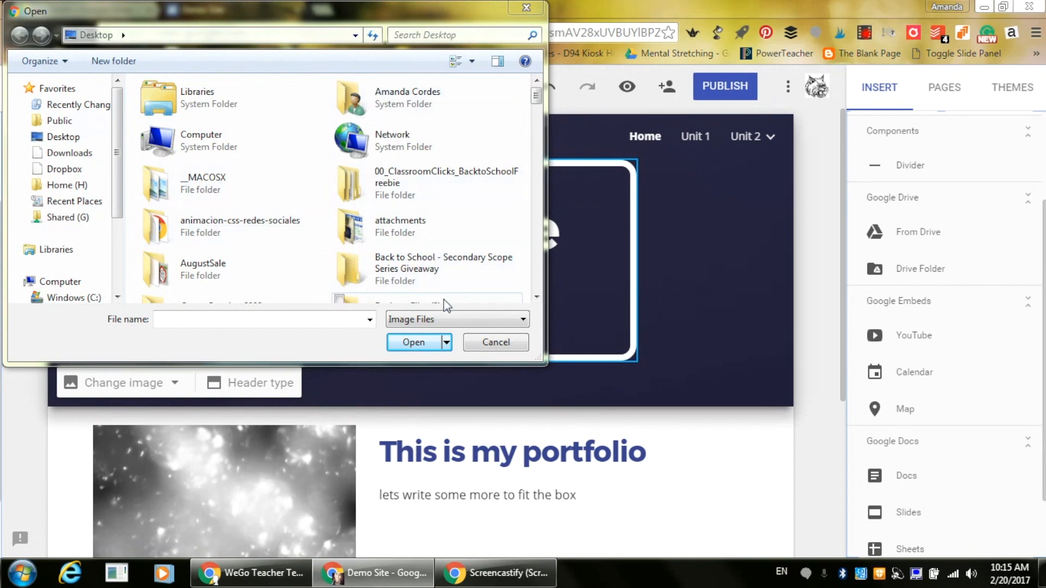
click(491, 341)
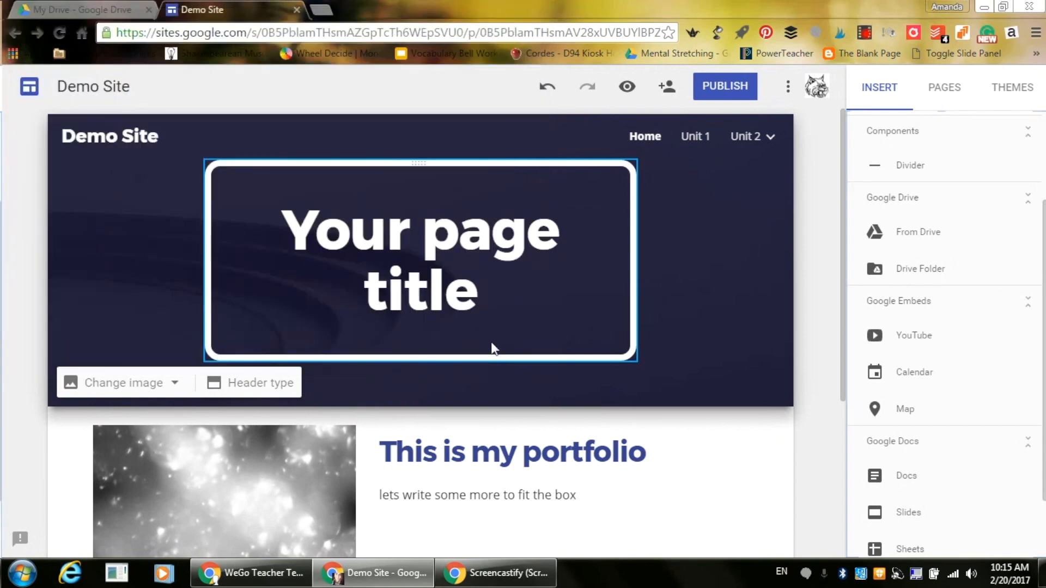
Insert the "CMAP - Julius Caesar" document from the English 2 folder of My Drive below the sparkle image.
scroll(1044, 249, down, 2)
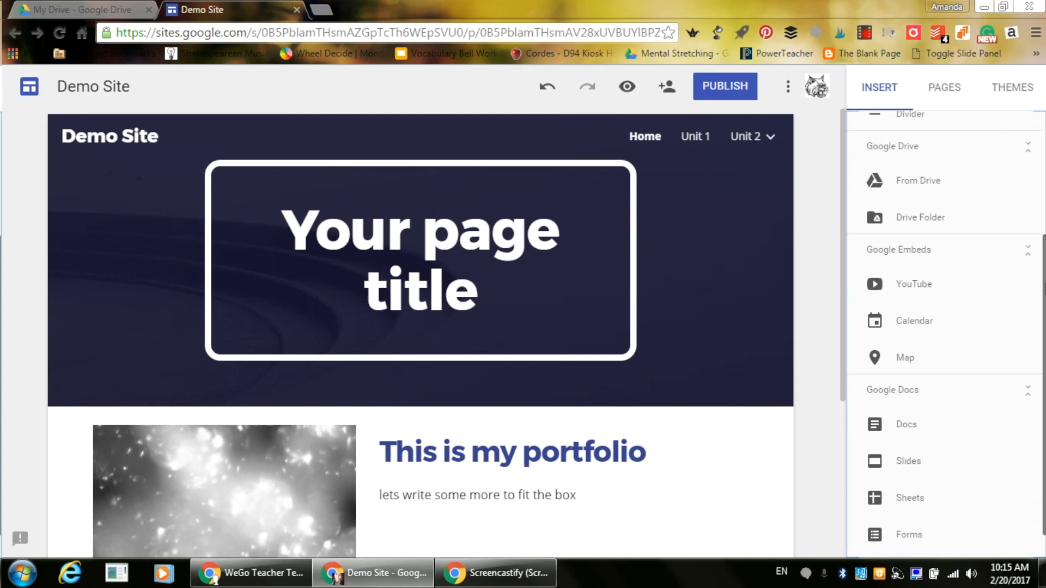
scroll(1044, 271, up, 3)
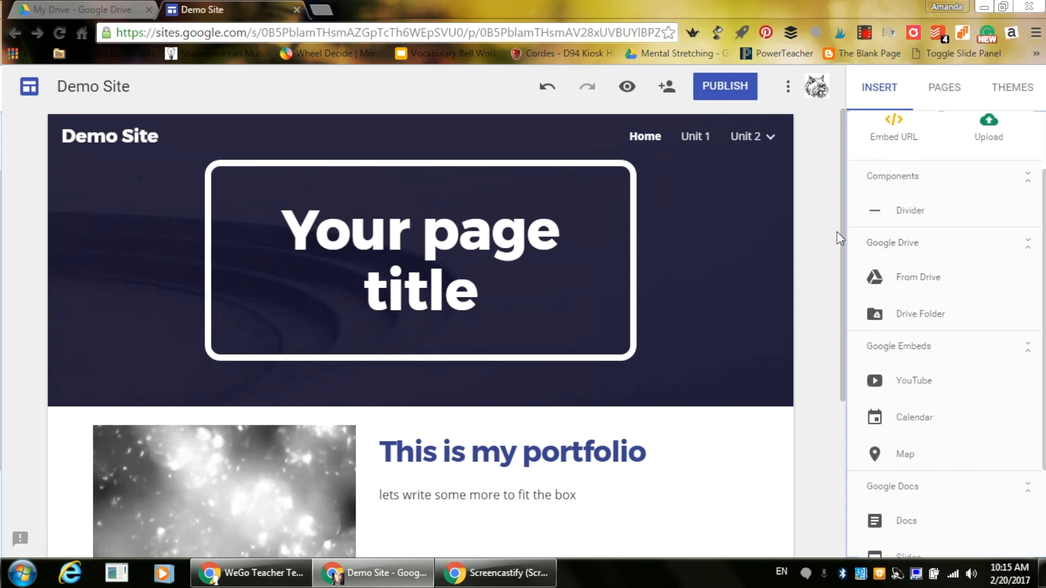
scroll(839, 416, down, 2)
scroll(838, 416, down, 2)
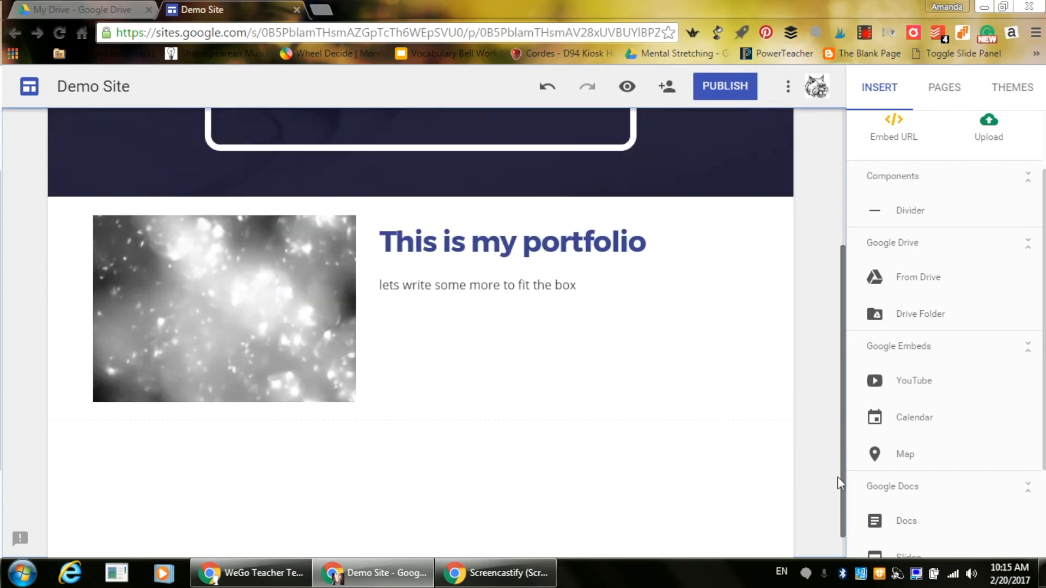
click(901, 278)
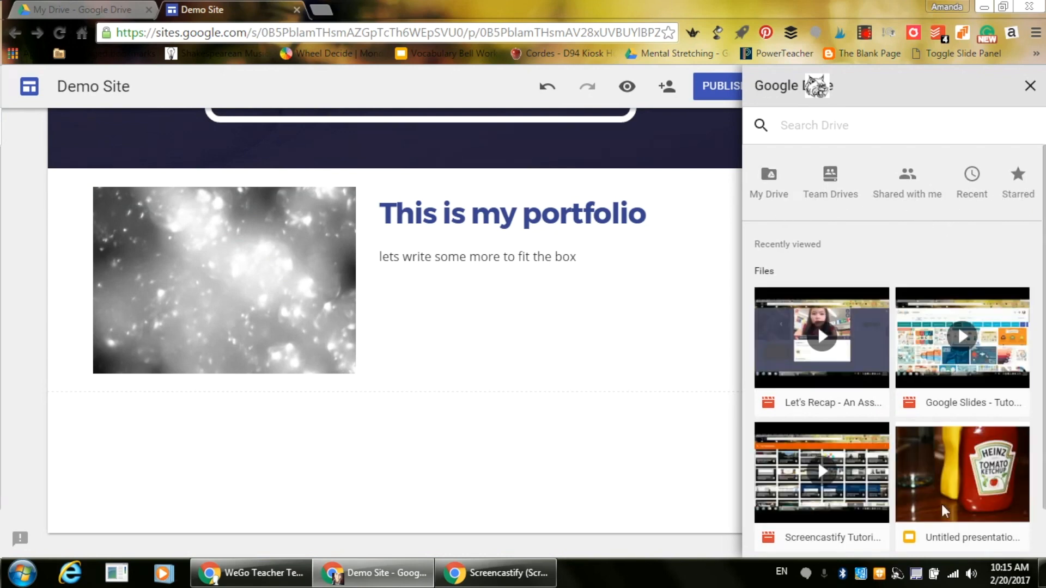
scroll(1033, 382, down, 1)
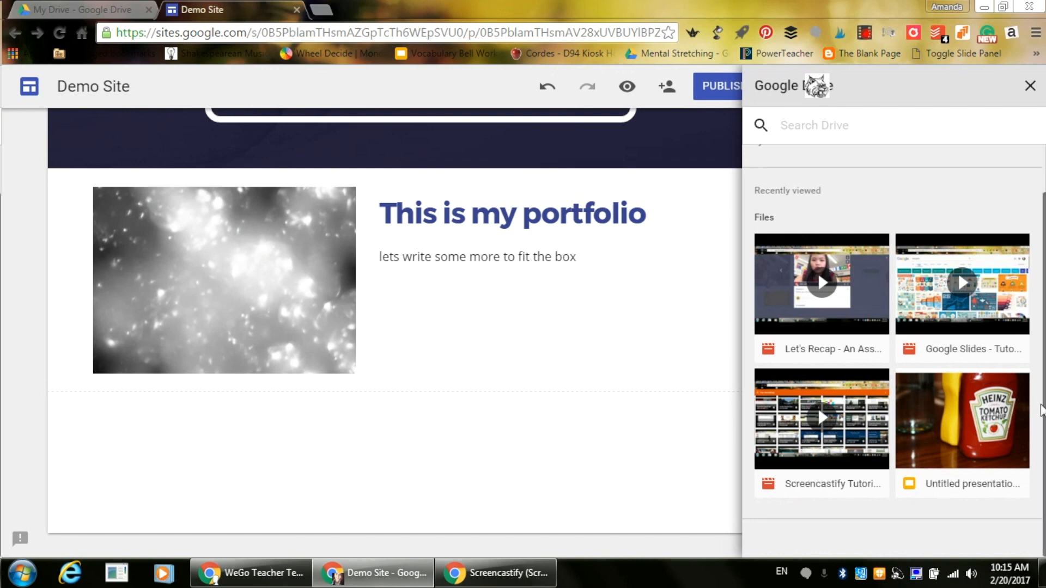
scroll(872, 272, up, 1)
click(770, 179)
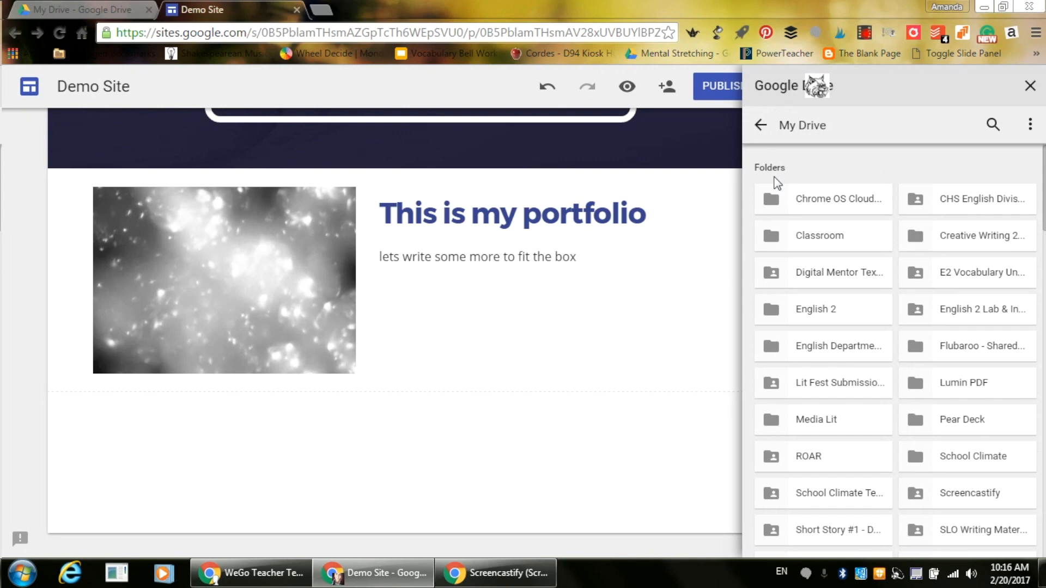
double_click(838, 318)
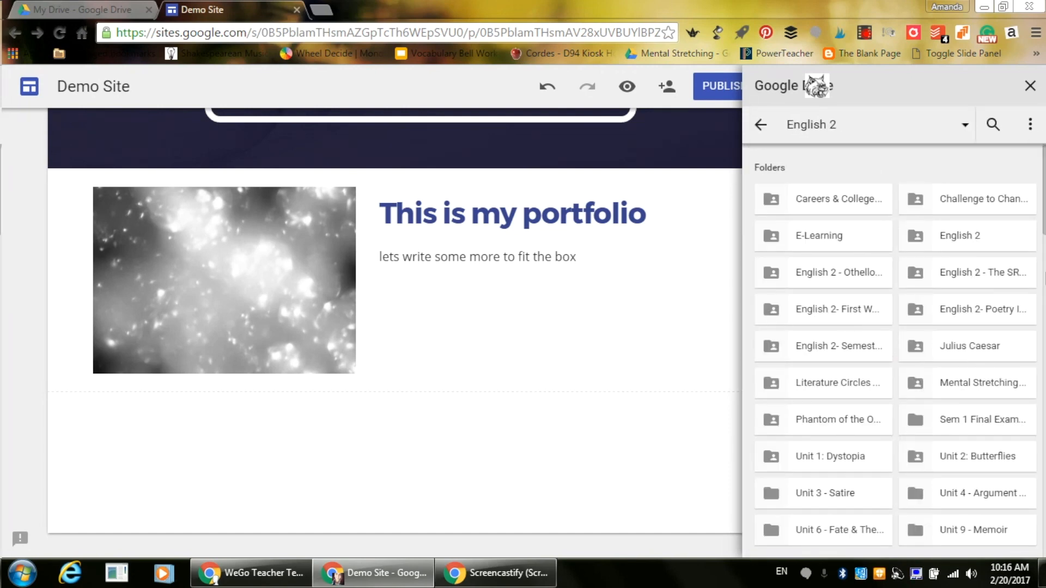
drag(1043, 232, 1042, 326)
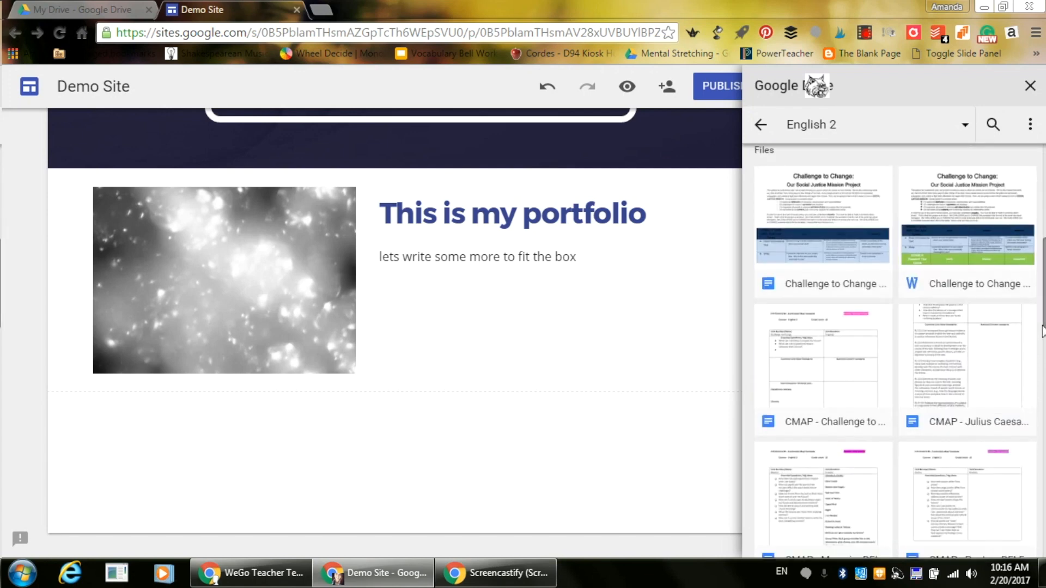
click(991, 402)
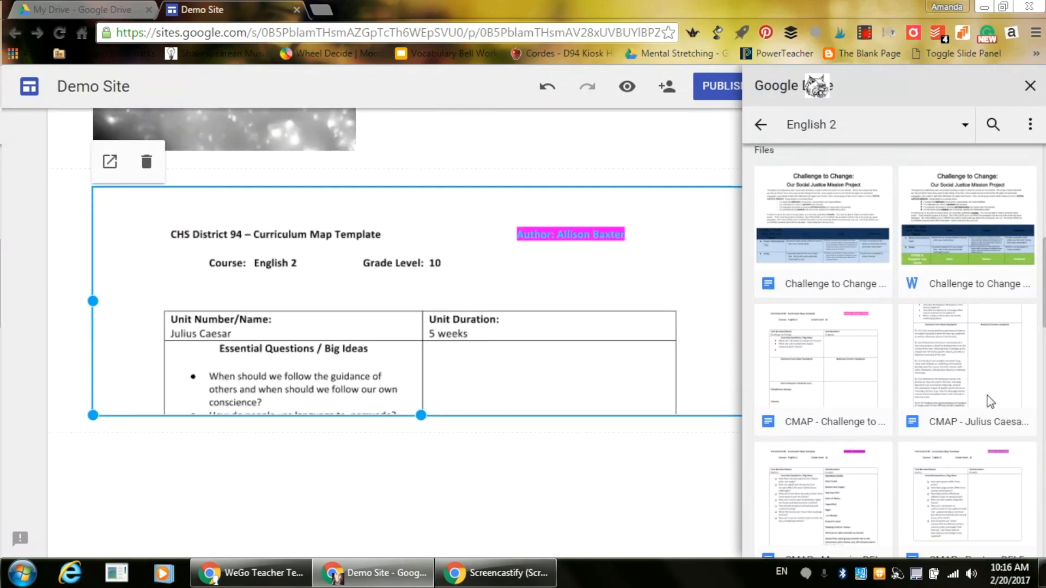
Close the Drive file browser and extend the embedded document downward to show more of the essential questions.
click(1029, 86)
click(518, 322)
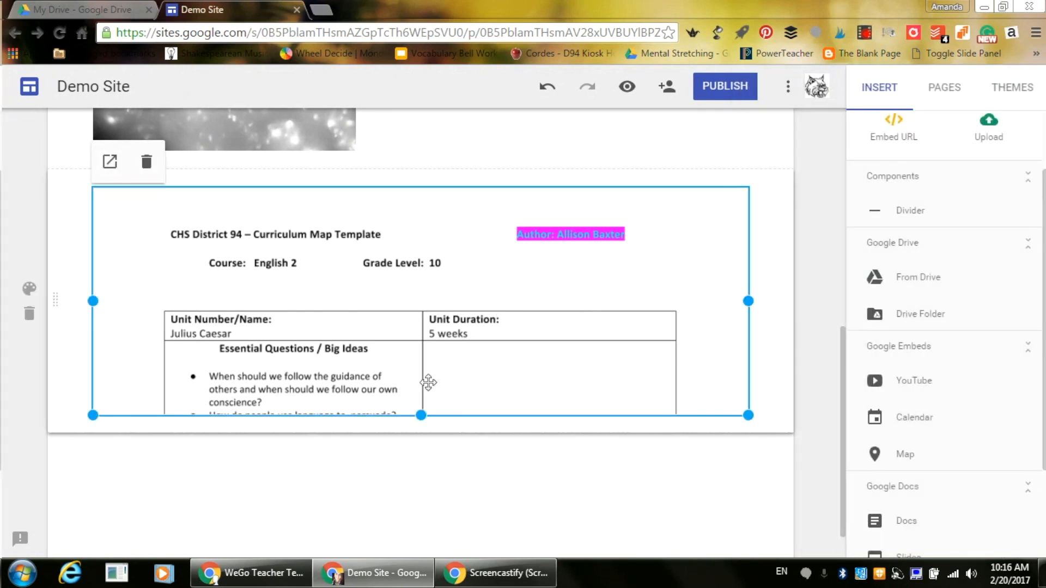
drag(414, 418, 417, 489)
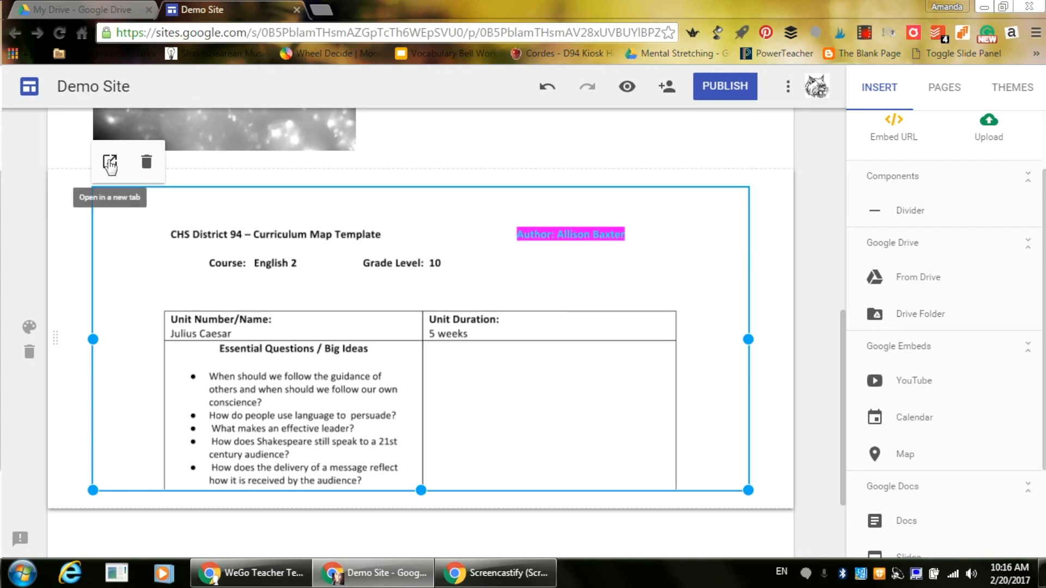
Preview the site in desktop layout, scroll through the page and the embedded Julius Caesar document, and close the preview.
click(625, 94)
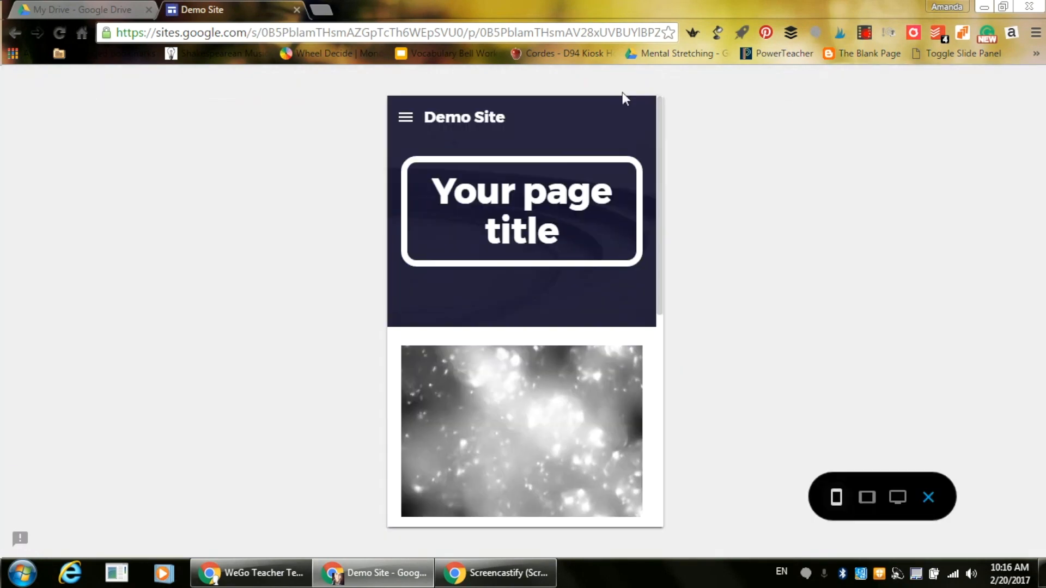
click(896, 498)
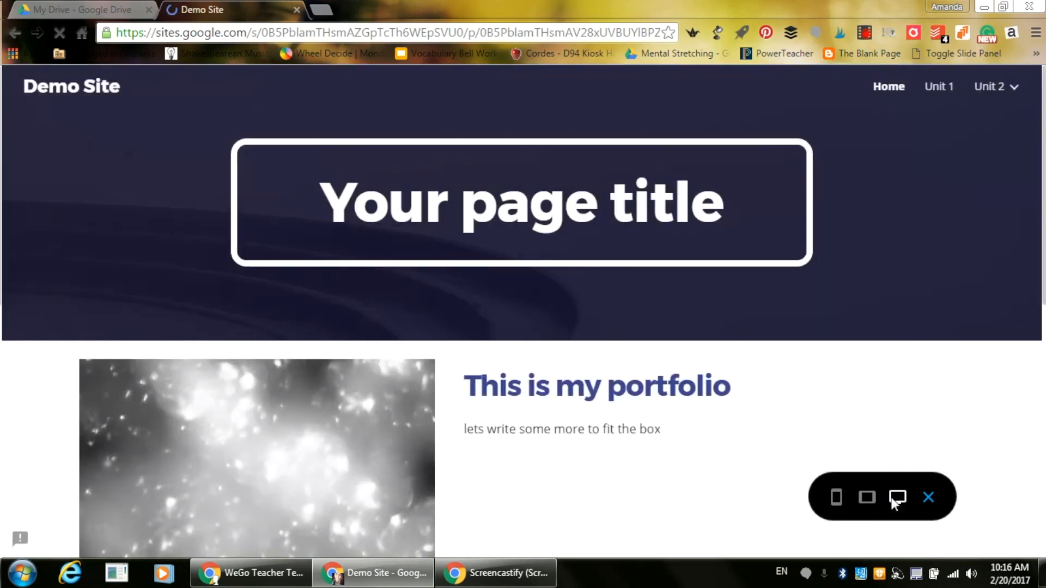
scroll(1041, 168, down, 3)
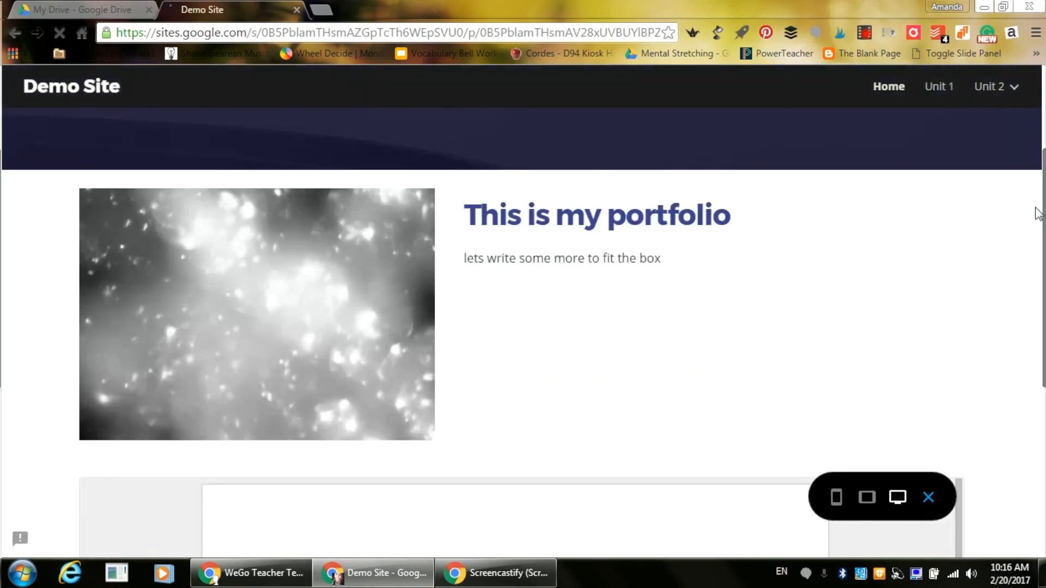
scroll(1037, 305, down, 5)
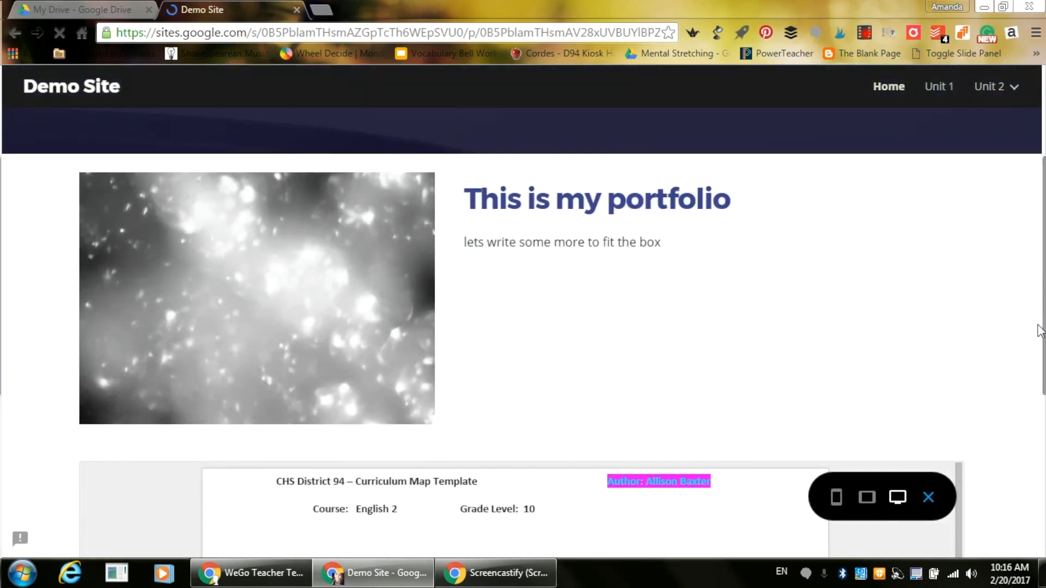
scroll(1038, 349, down, 2)
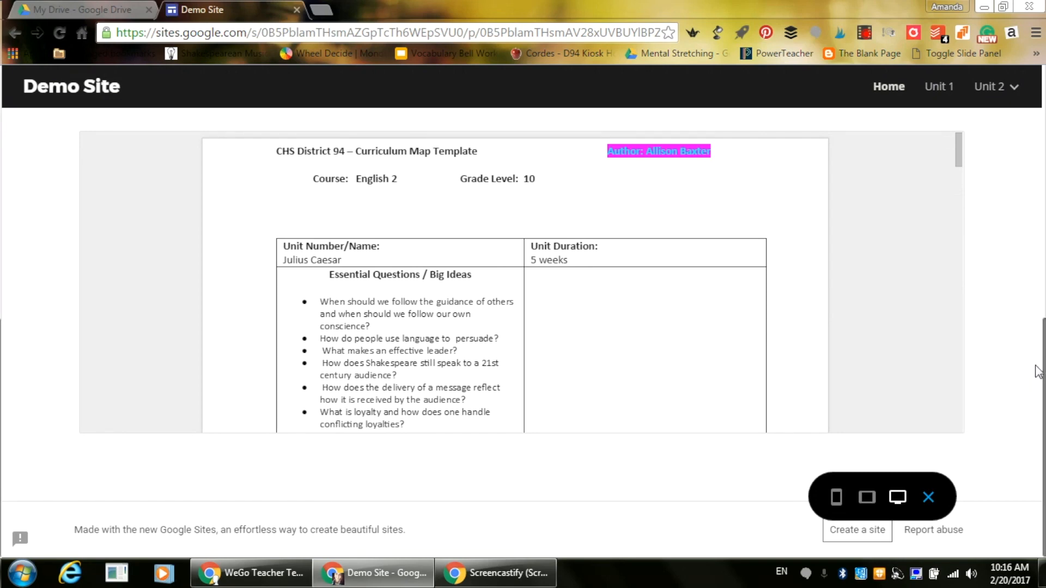
scroll(1041, 355, up, 1)
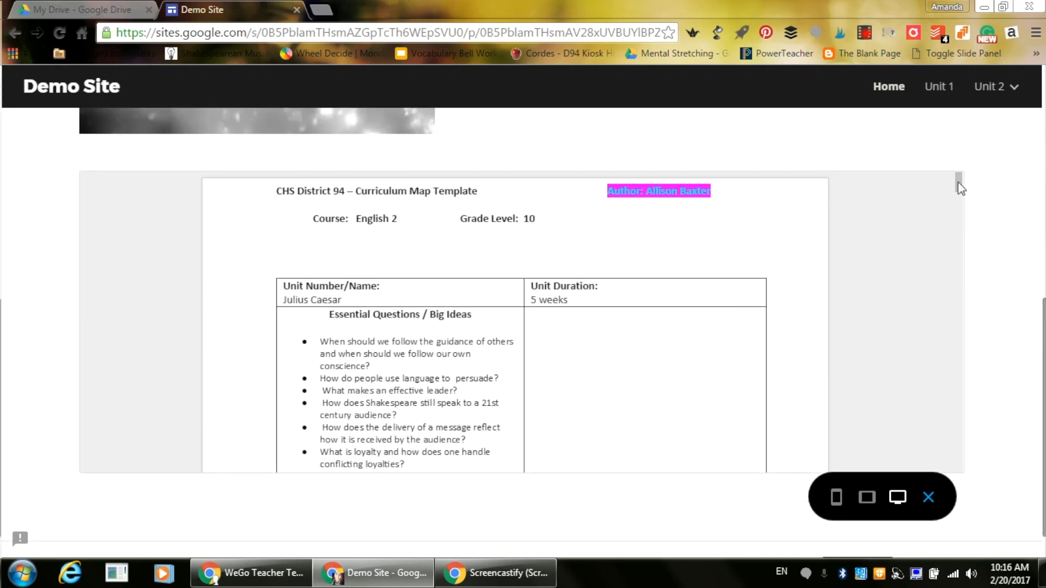
mouse_move(958, 188)
drag(958, 188, 934, 191)
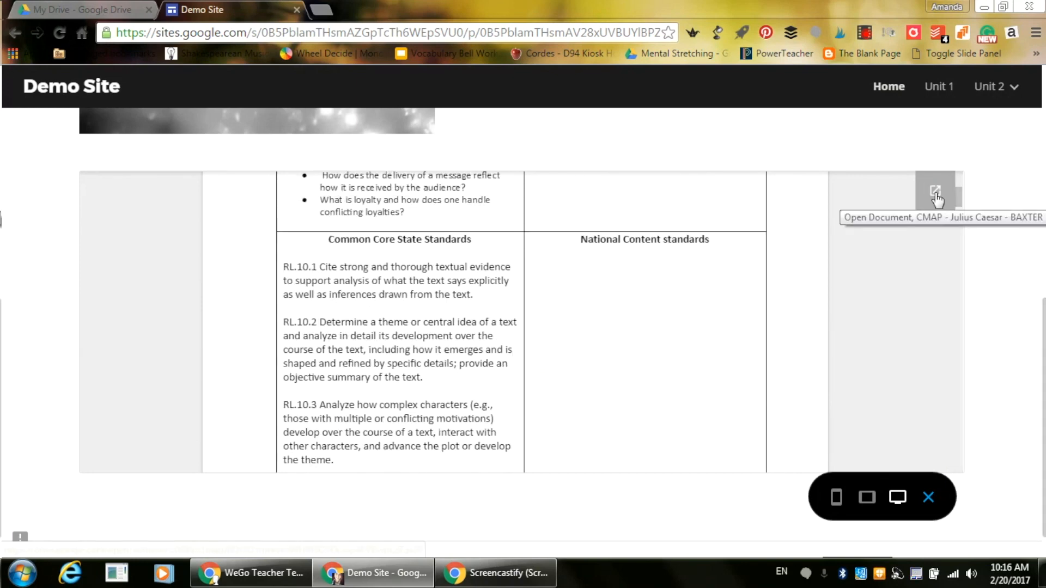
click(928, 496)
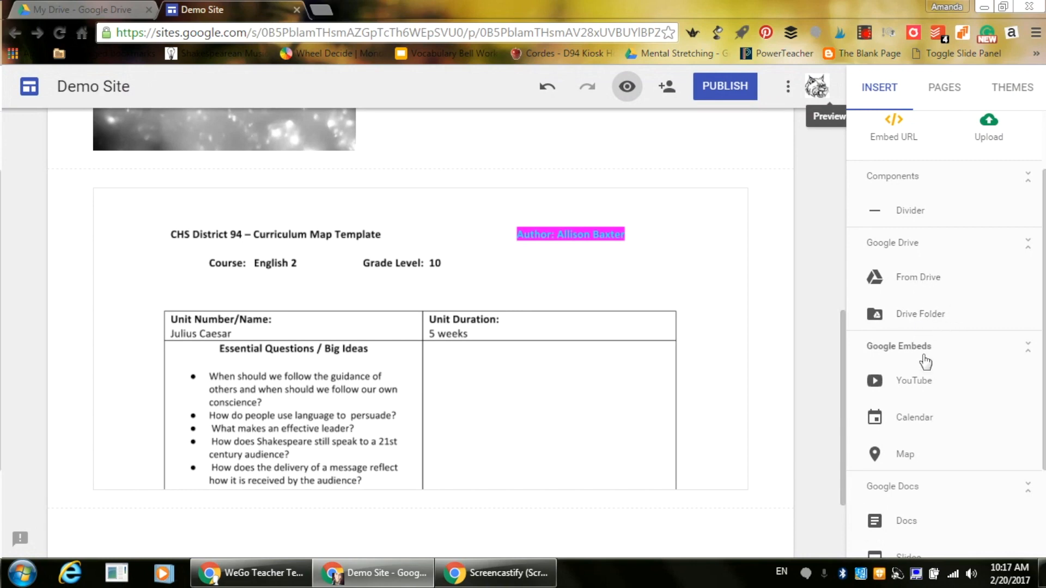
View the uploaded videos available for a YouTube embed and cancel without inserting one.
click(933, 388)
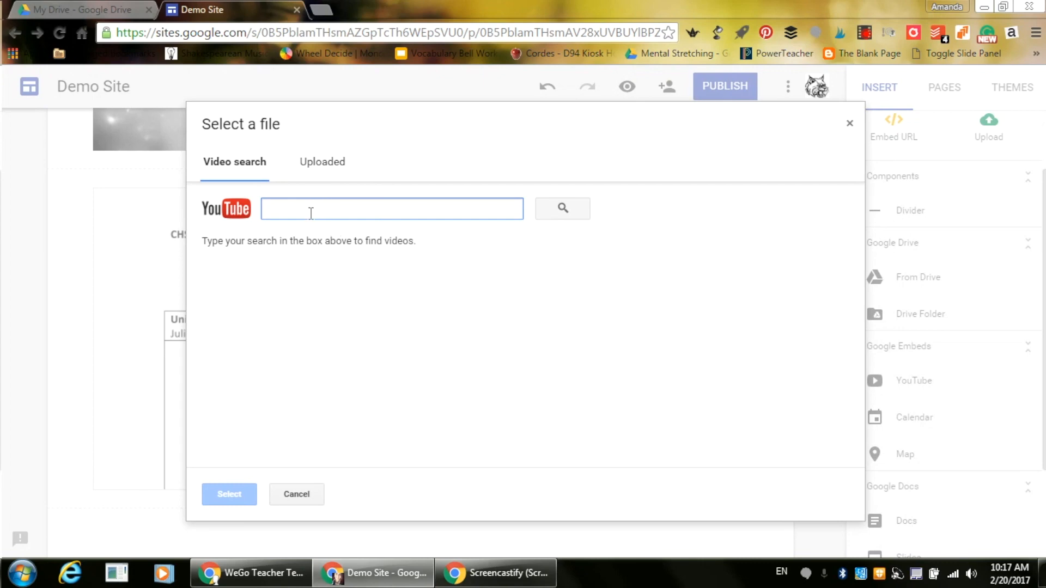
click(323, 159)
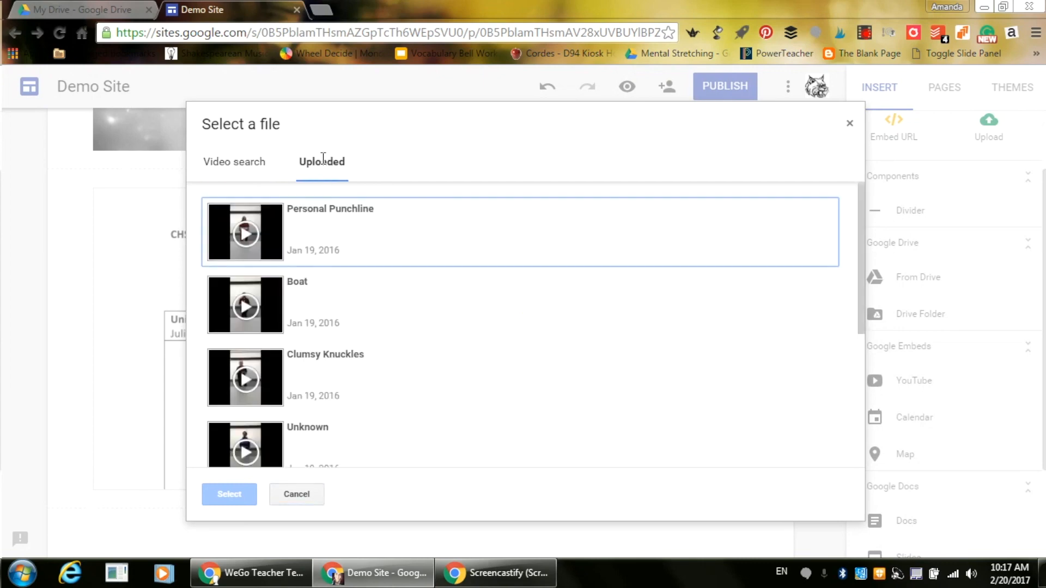
click(284, 491)
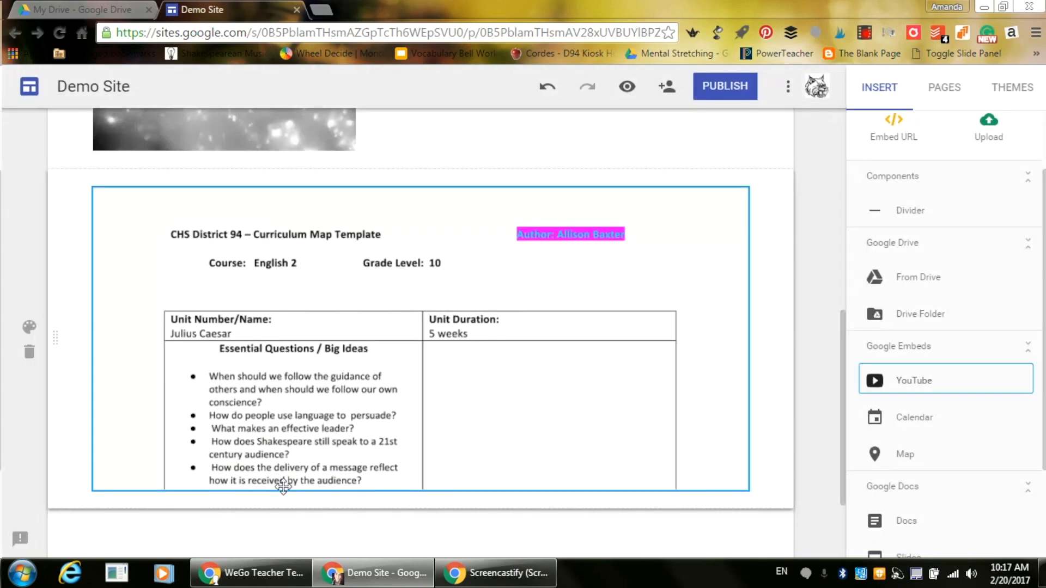
Browse the list of calendars available for embedding and close it without choosing one.
click(870, 420)
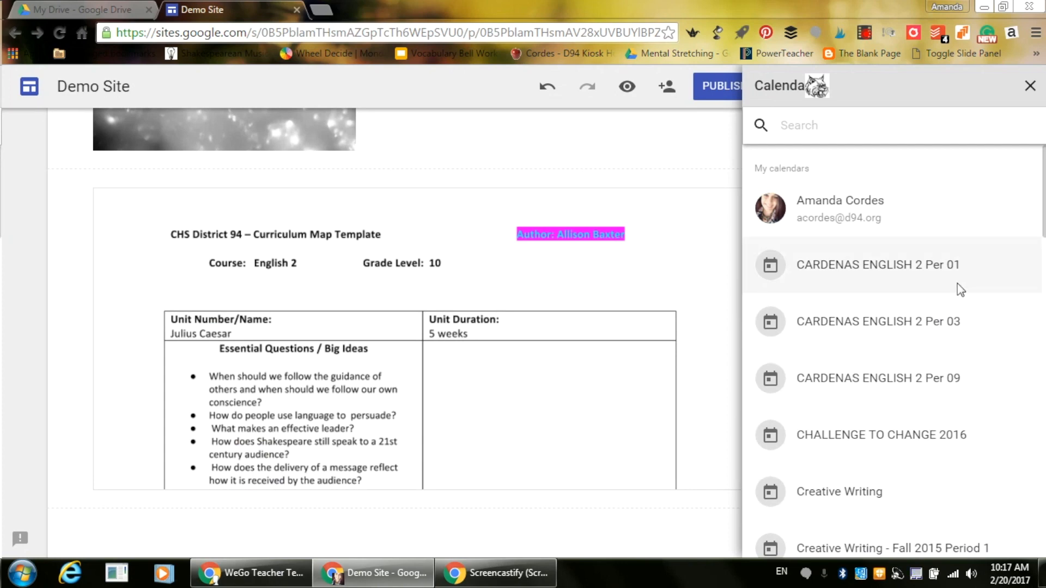
scroll(959, 289, down, 3)
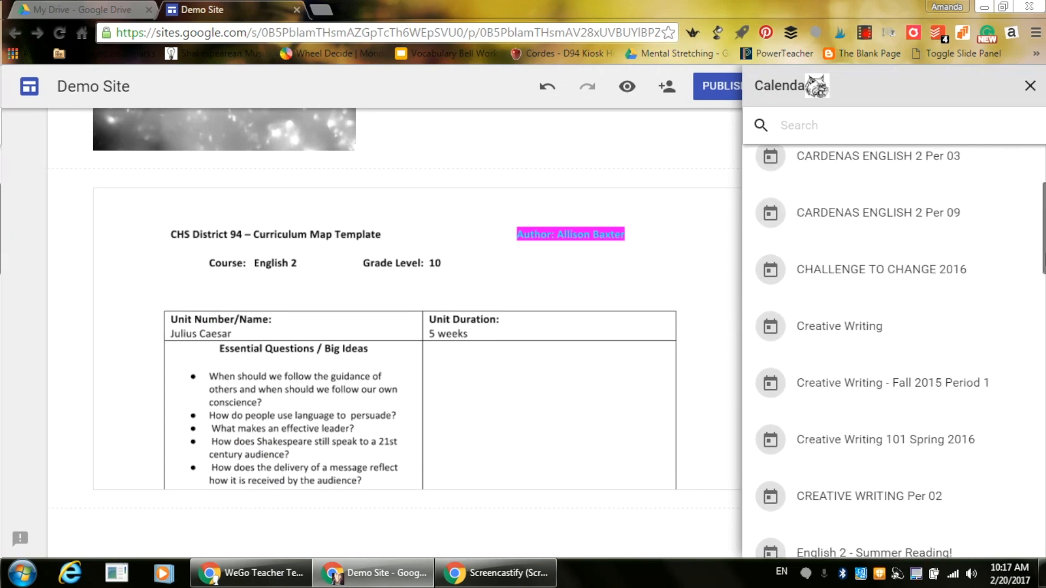
scroll(894, 349, down, 4)
scroll(1034, 128, up, 7)
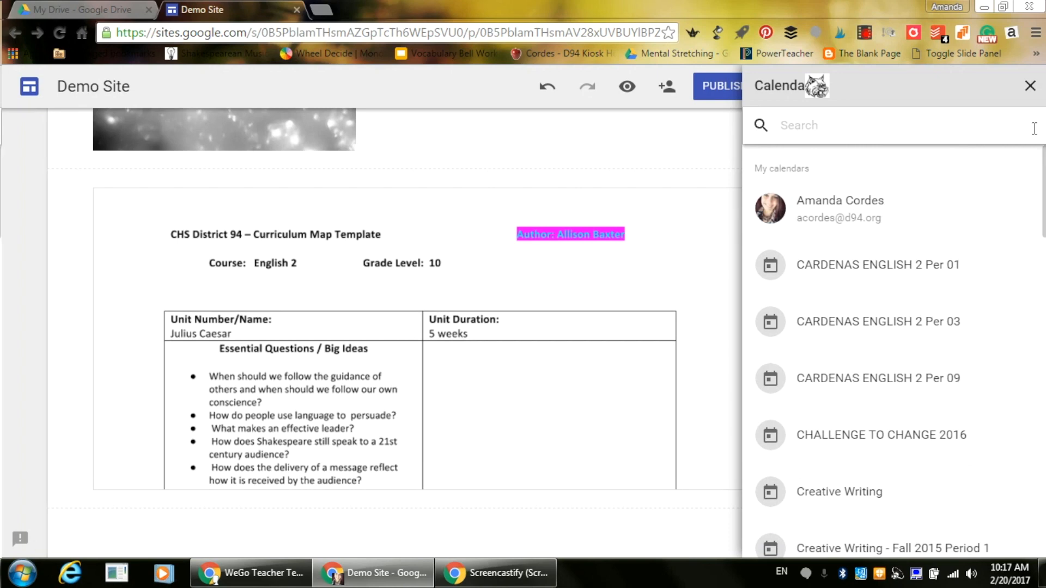
click(1029, 85)
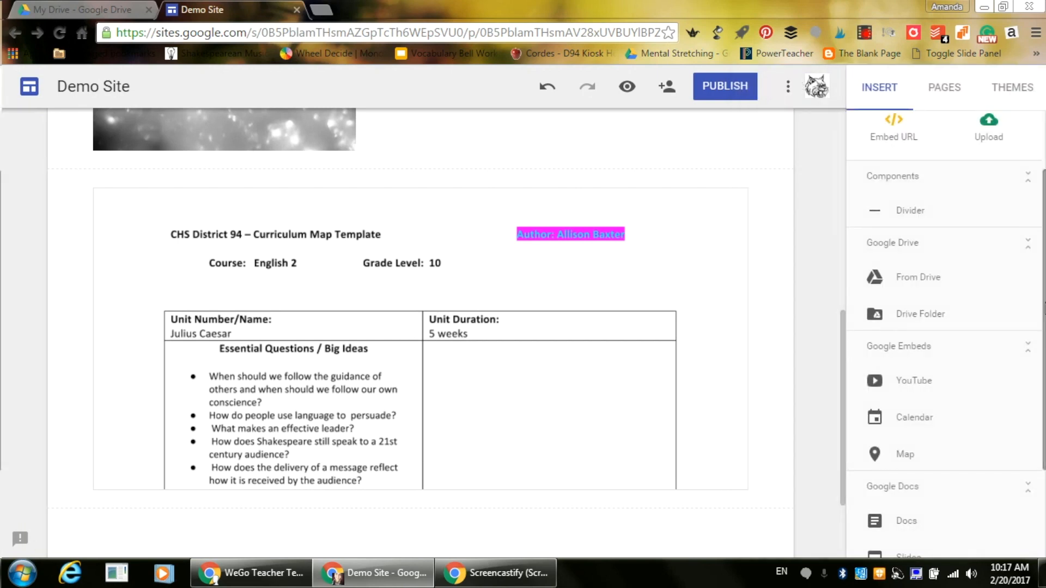
Look over the remaining insert options and dismiss the Facebook notification.
scroll(945, 332, down, 3)
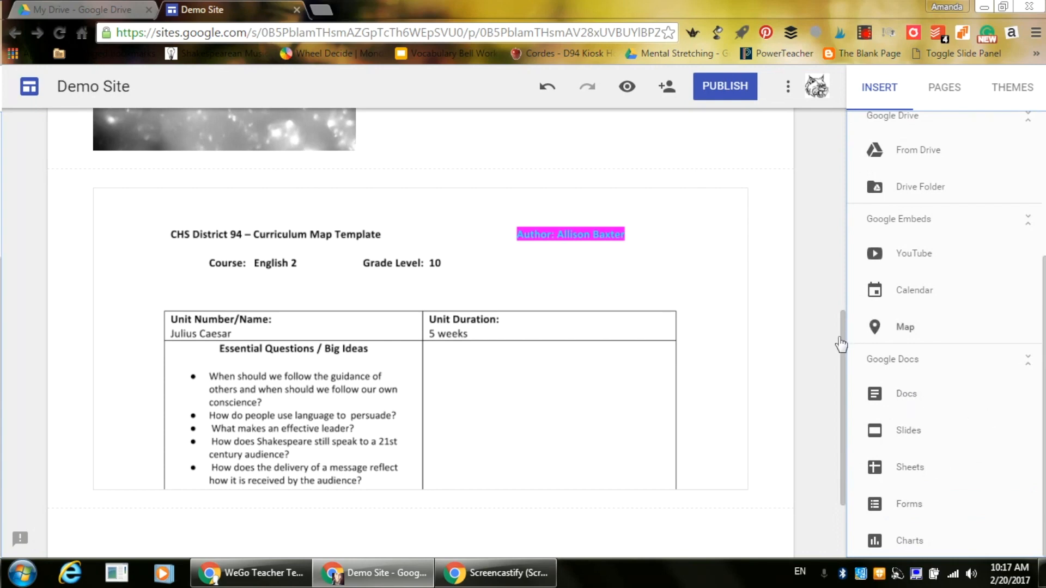
scroll(843, 406, down, 1)
drag(842, 405, 848, 142)
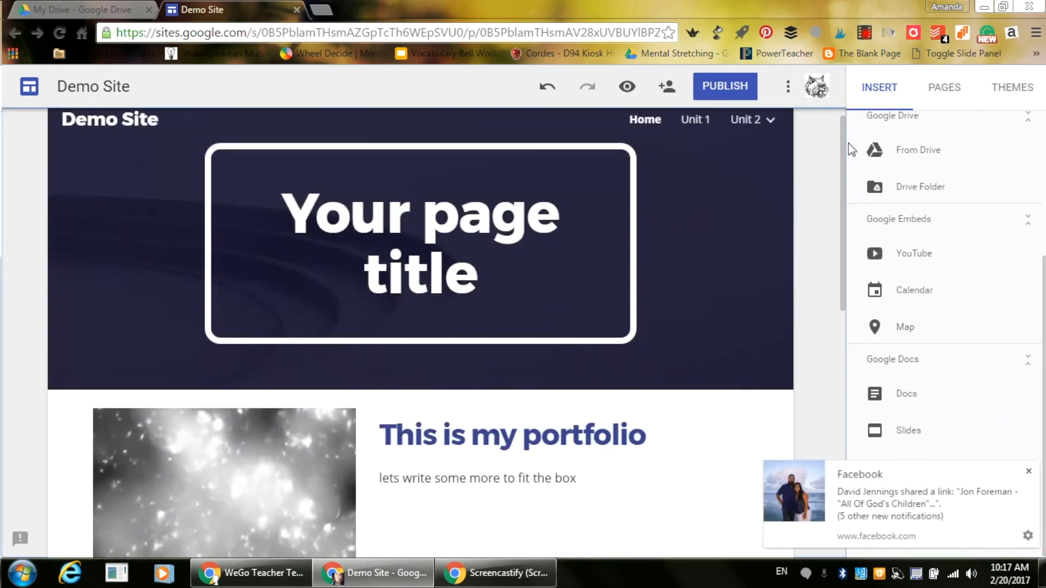
click(1028, 472)
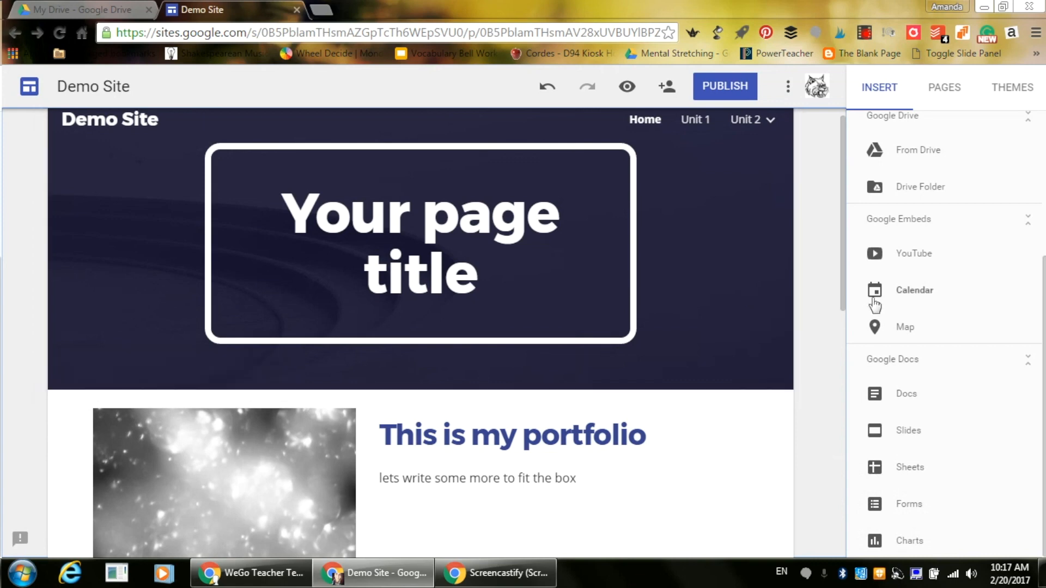
Widen the header's title box on both sides until "Your page title" fits on one line.
scroll(846, 287, up, 1)
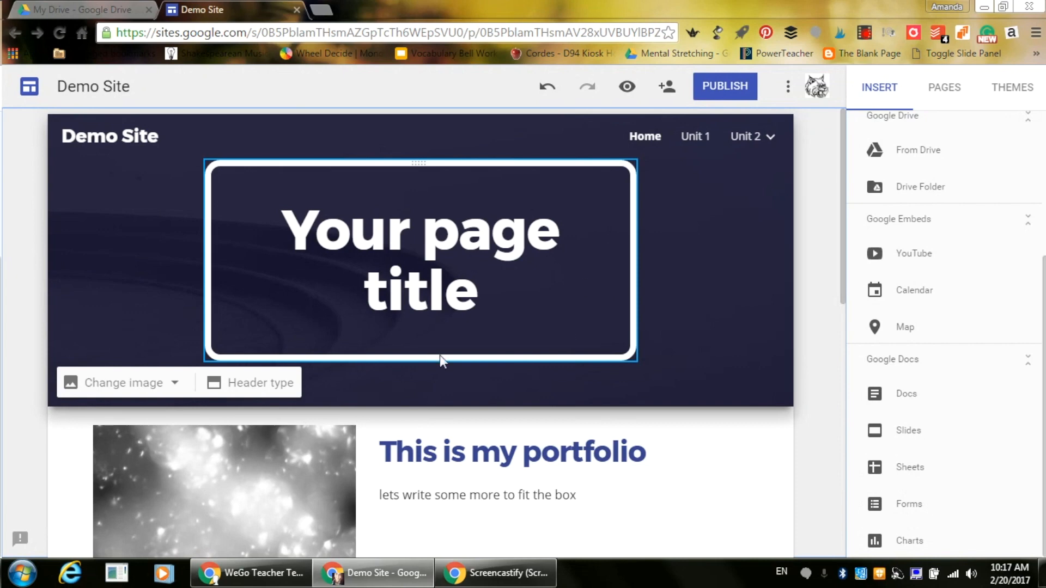
click(420, 164)
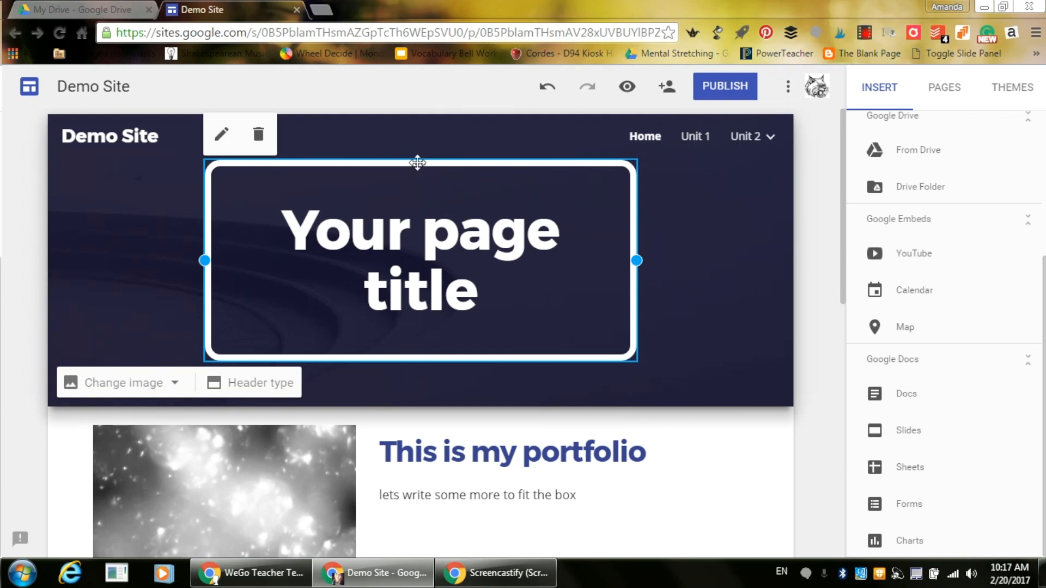
drag(417, 163, 425, 192)
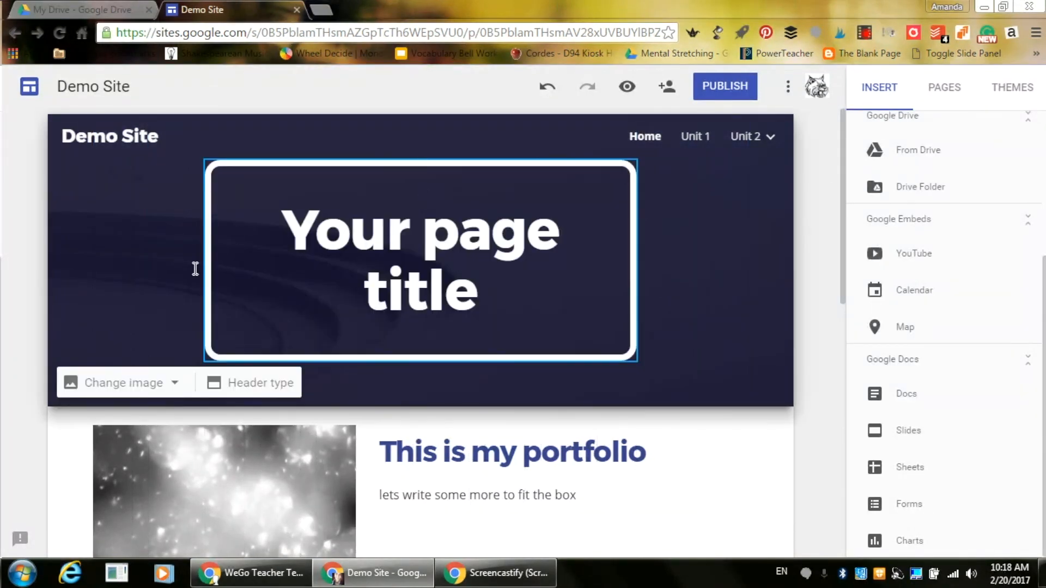
triple_click(307, 270)
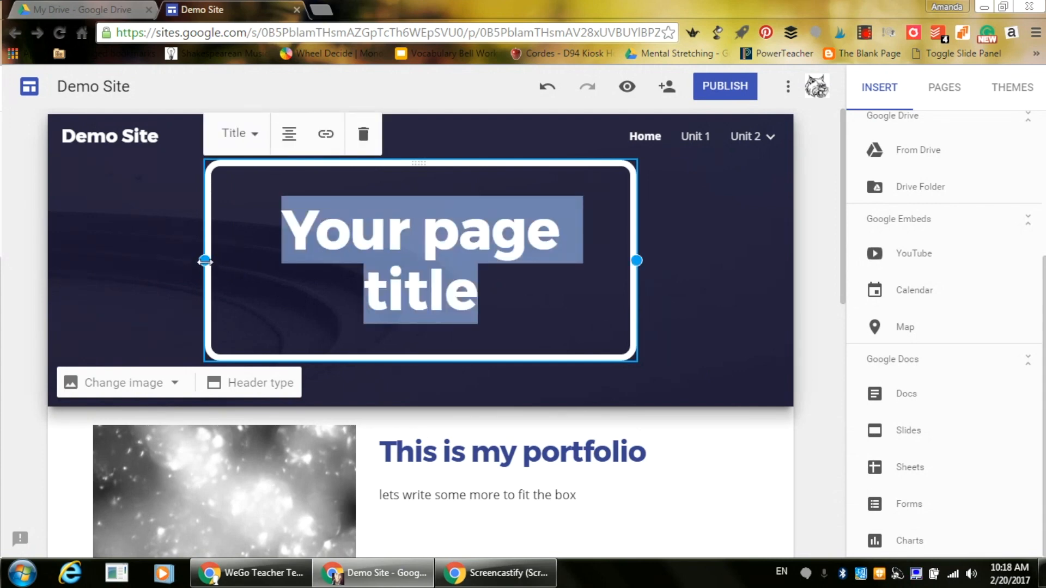
drag(205, 261, 148, 260)
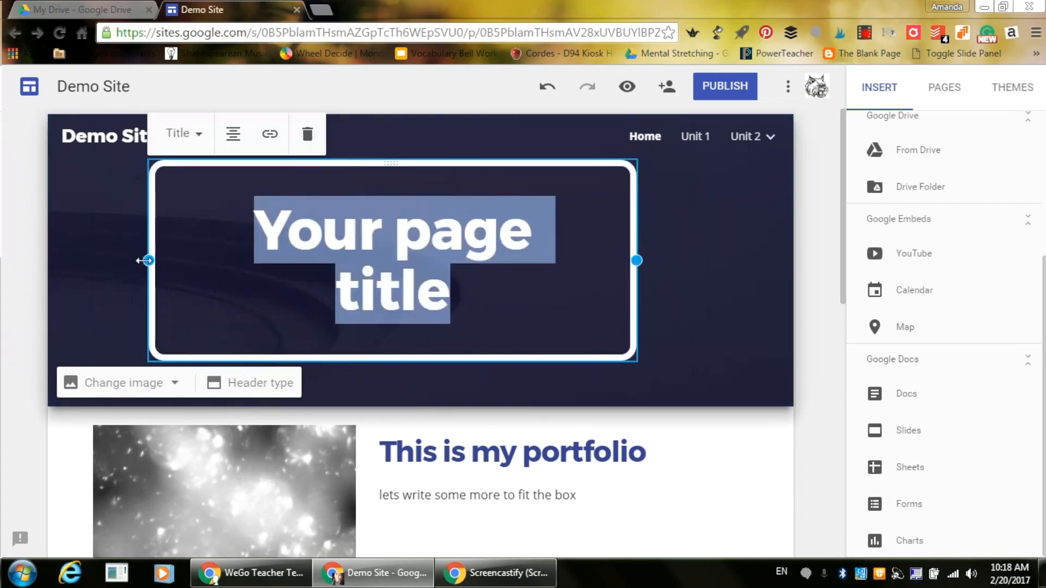
drag(637, 260, 711, 257)
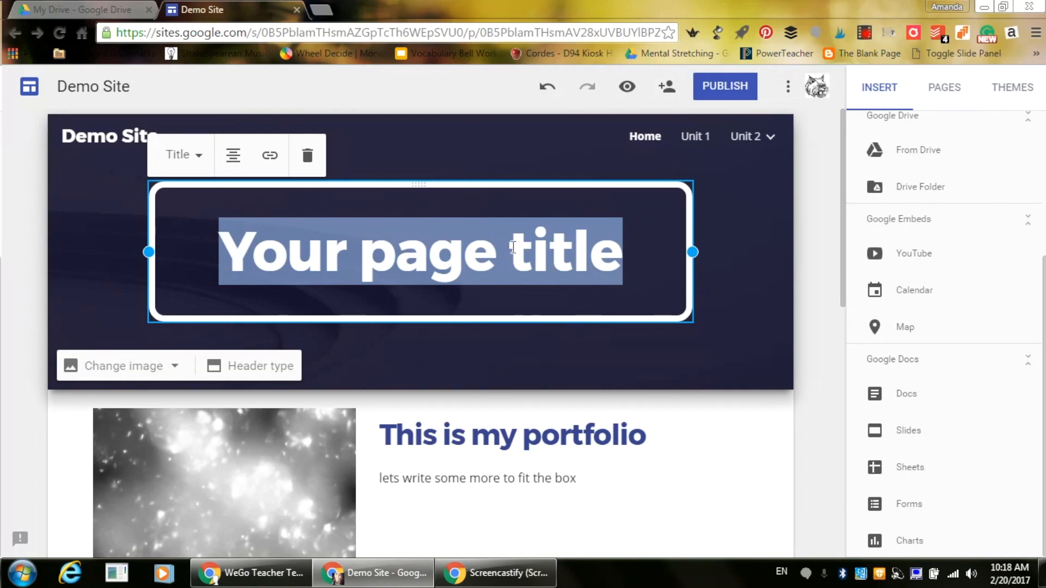
Right-align the "Your page title" text and move its box to the left side of the header.
click(180, 155)
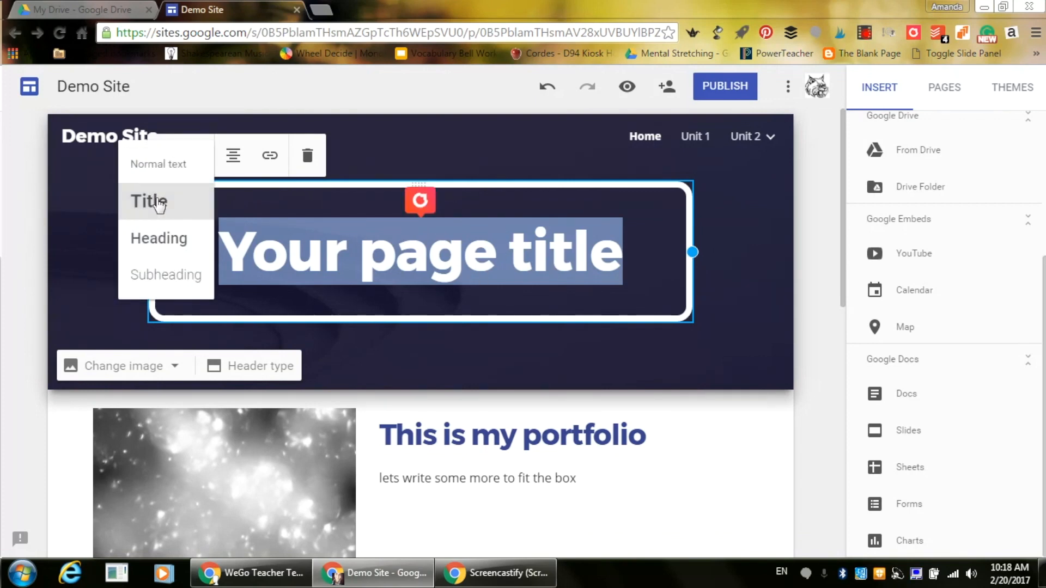
click(243, 225)
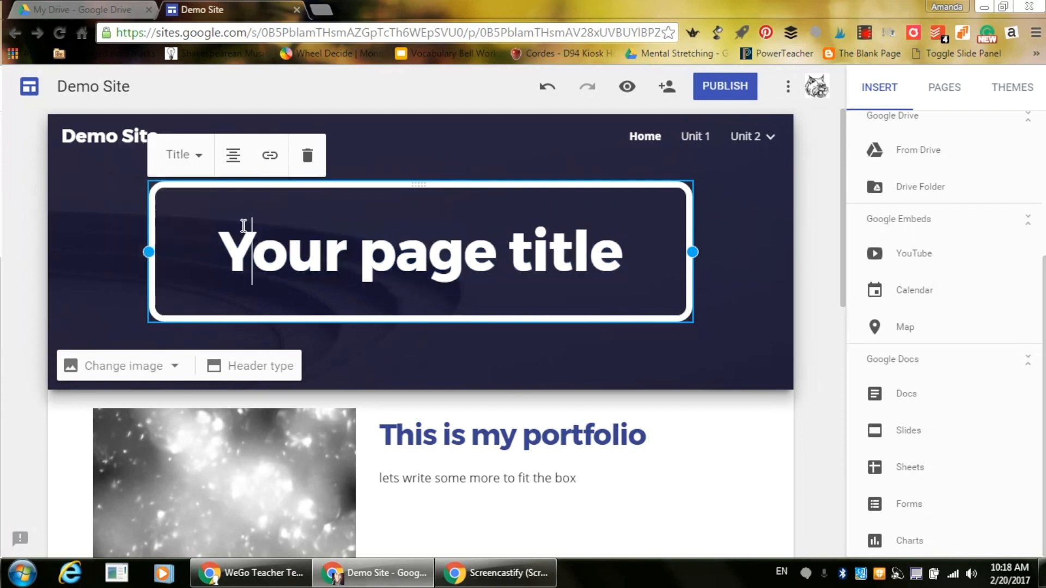
click(234, 159)
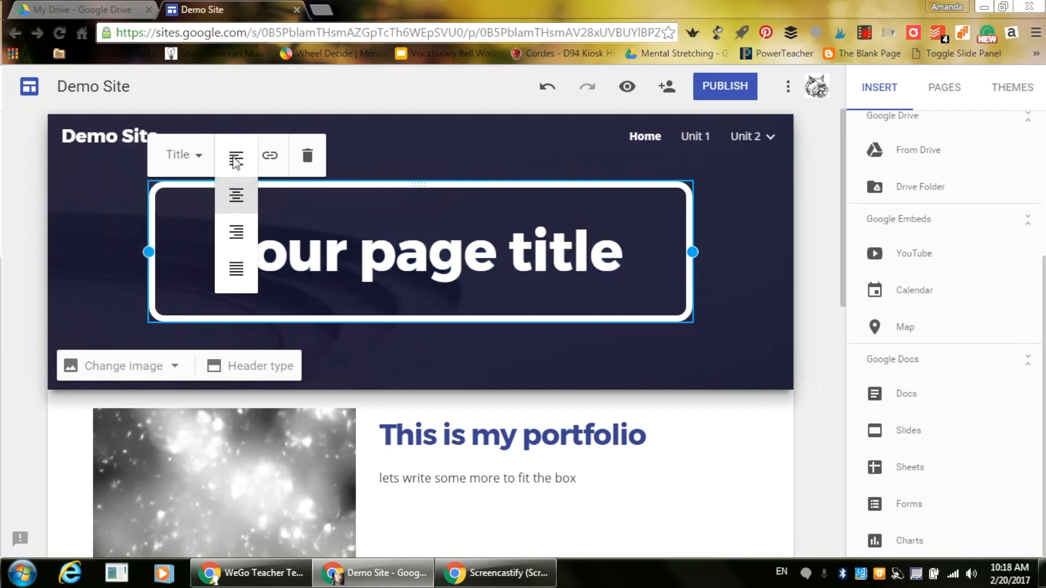
click(234, 164)
click(233, 160)
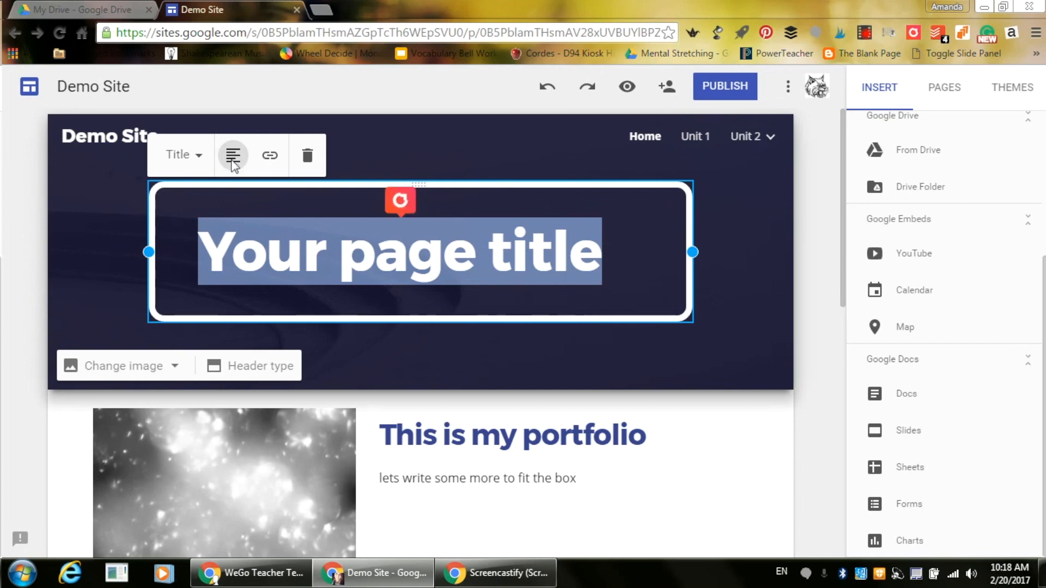
click(234, 223)
drag(235, 223, 236, 164)
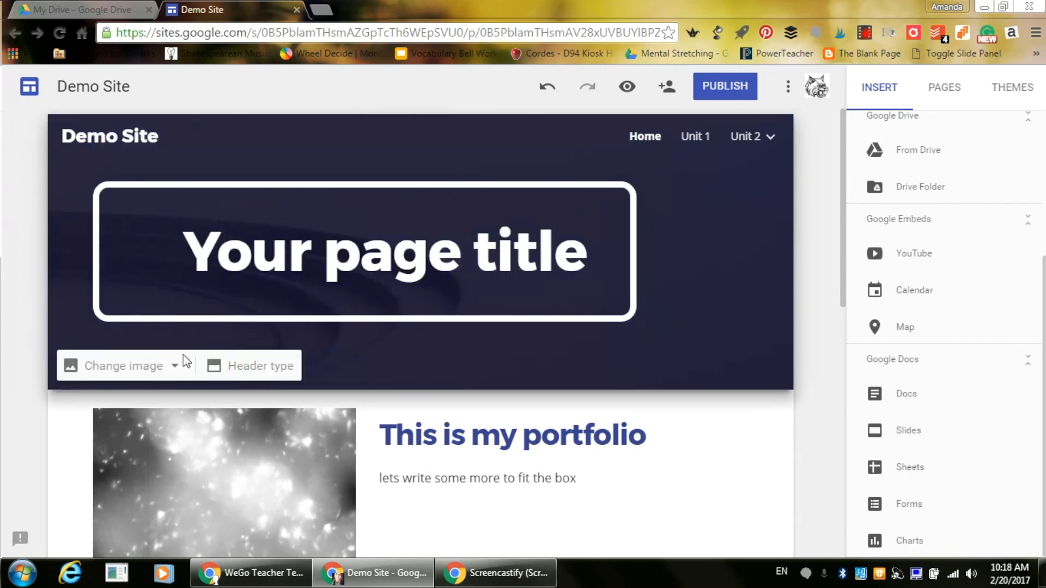
Try the Title only and Large banner header types, returning the header to Banner.
click(220, 372)
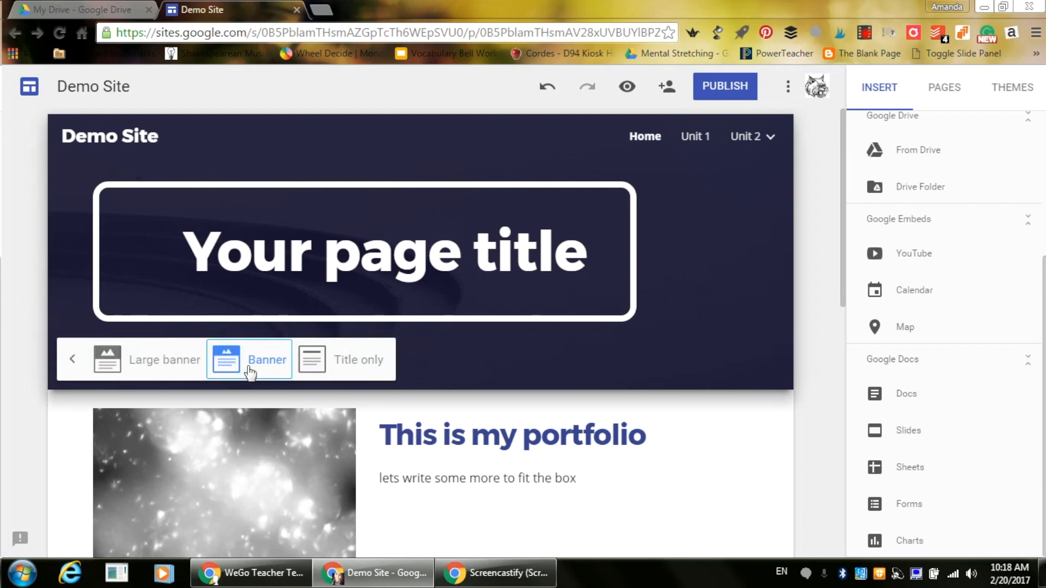
click(325, 370)
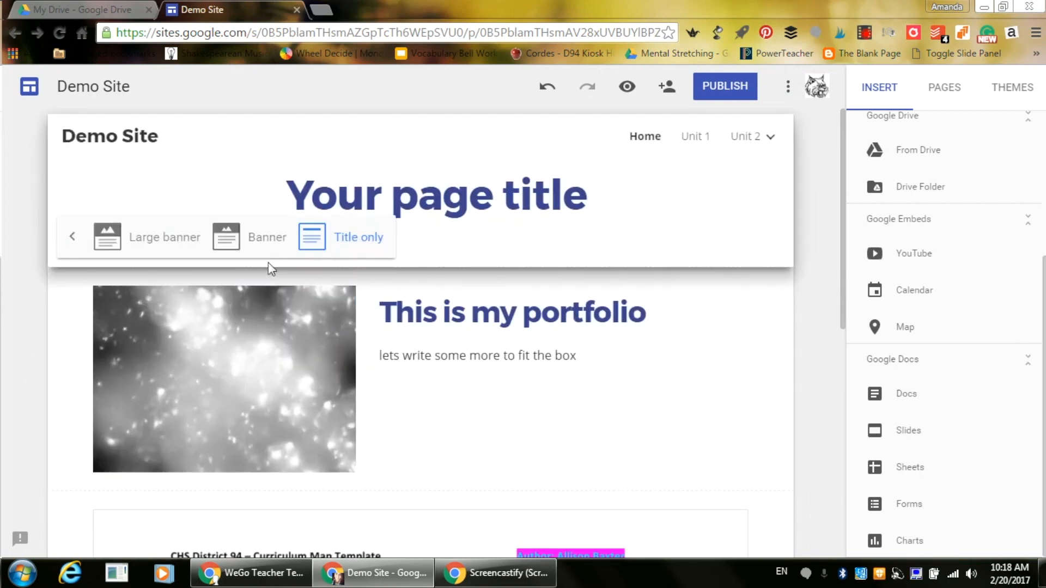
click(253, 235)
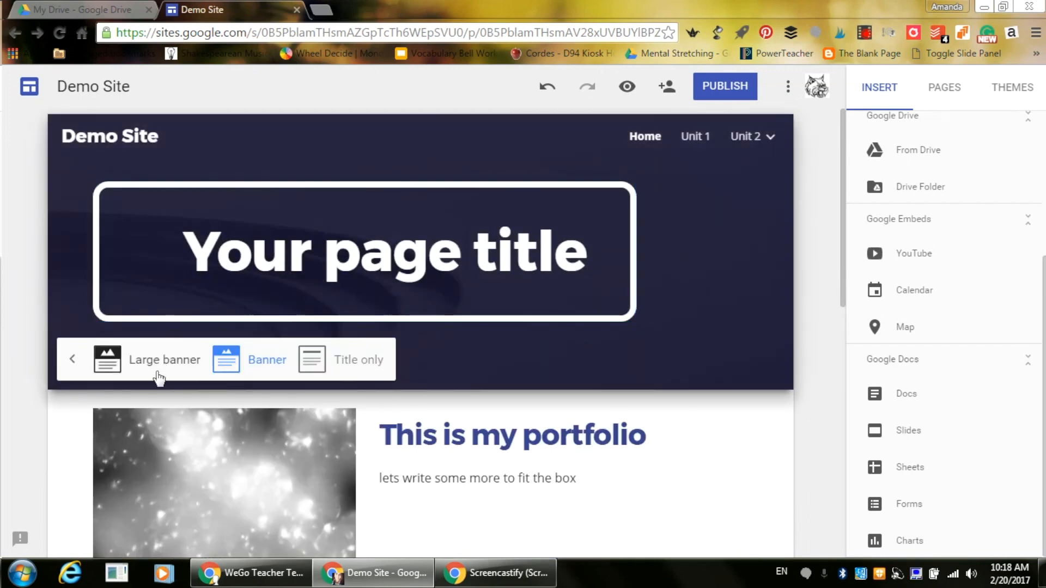
click(158, 307)
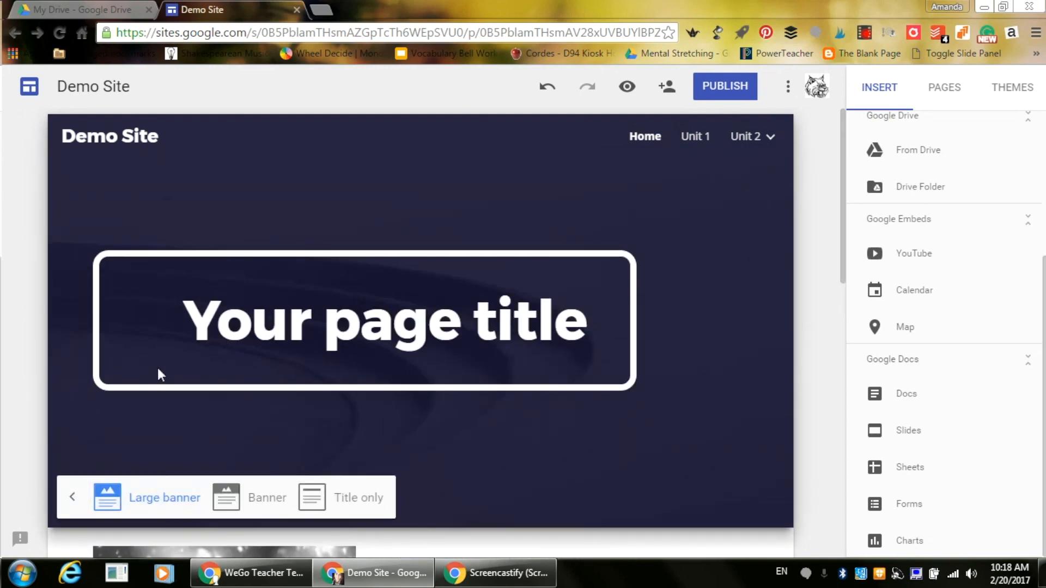
click(237, 502)
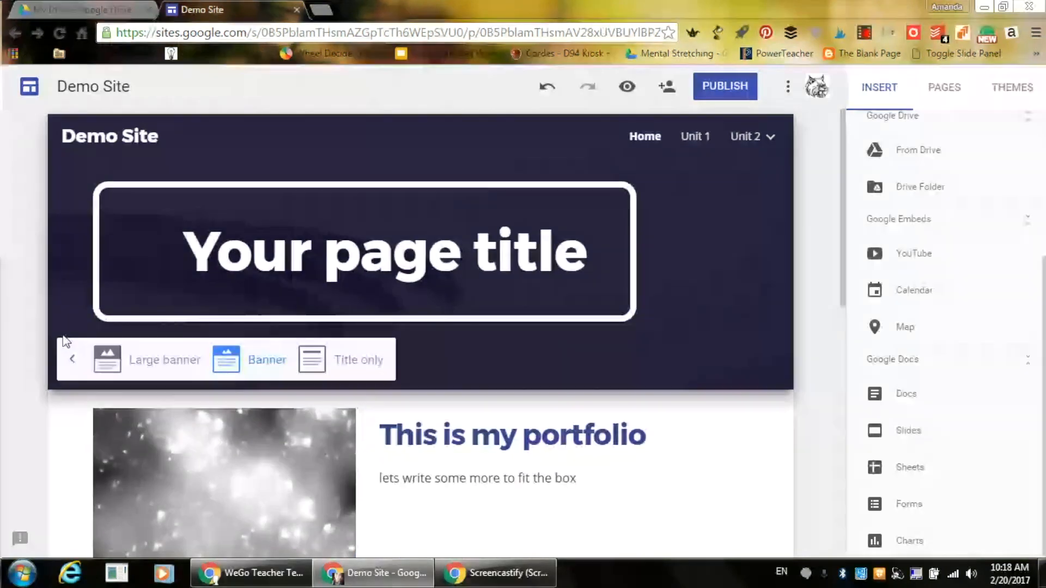
click(71, 363)
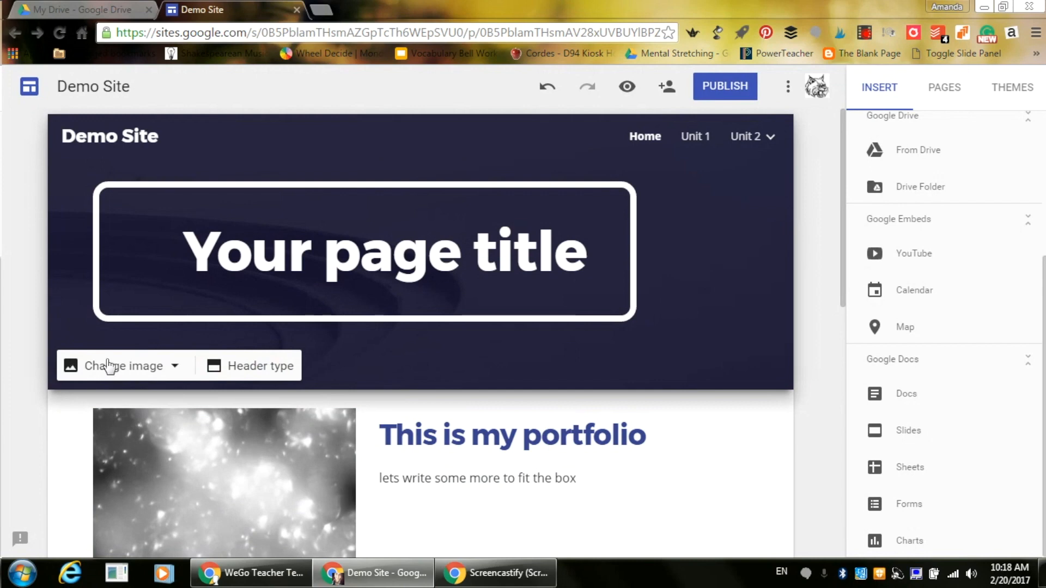
Replace the header background with the gallery image of colorful hanging paper strips.
click(140, 367)
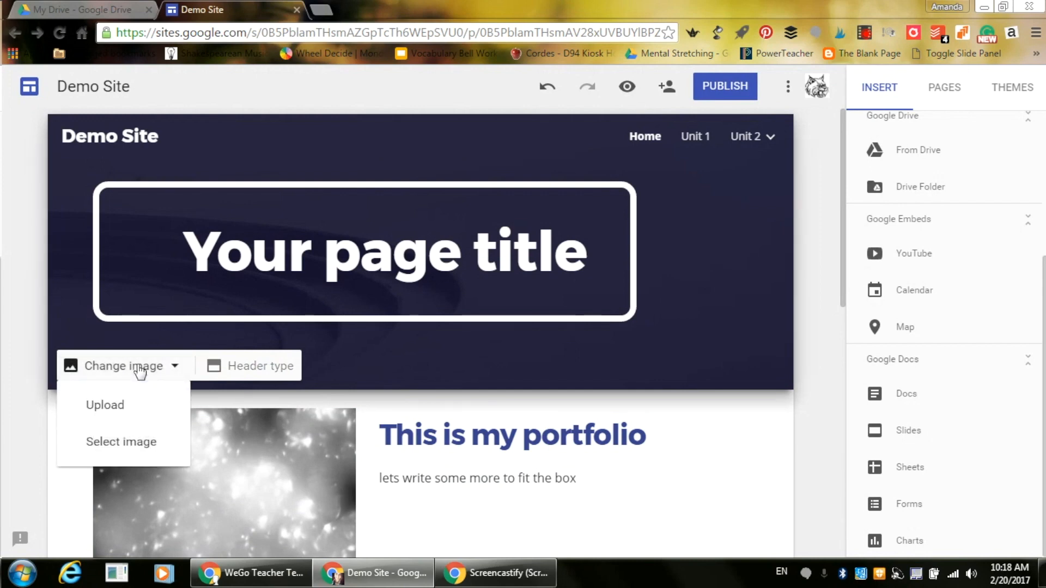
click(105, 450)
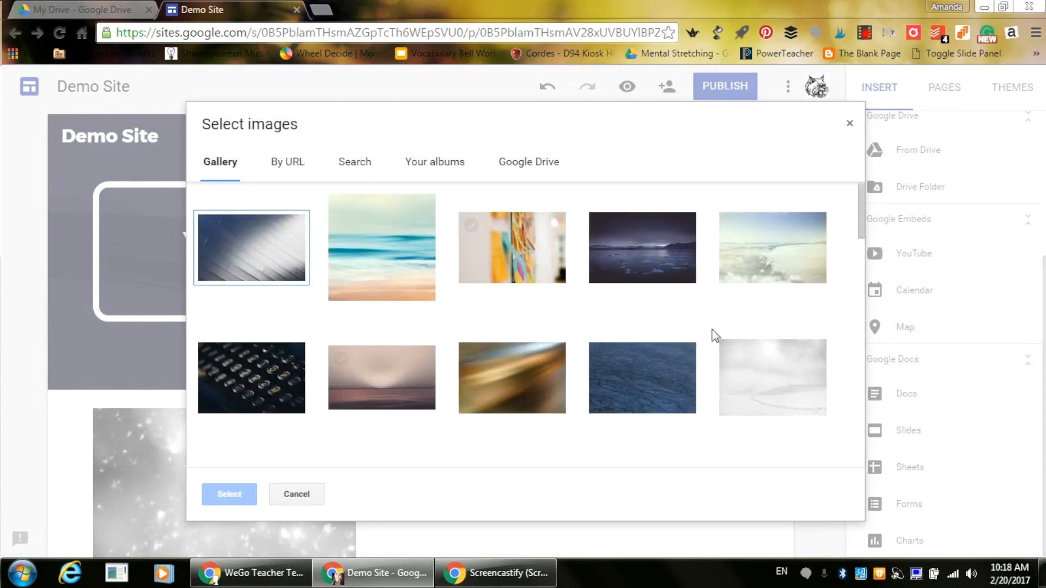
click(526, 252)
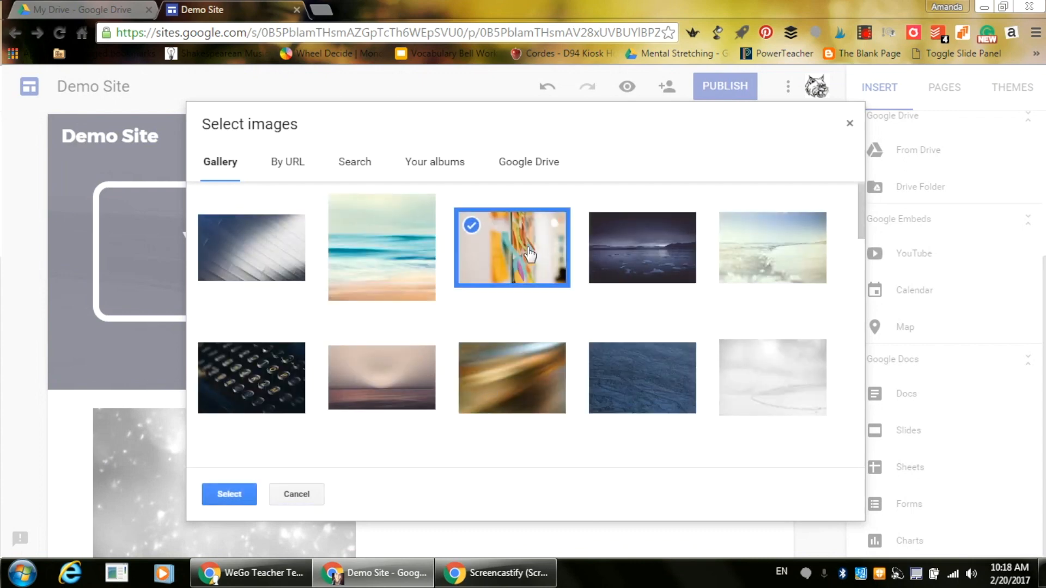
click(228, 504)
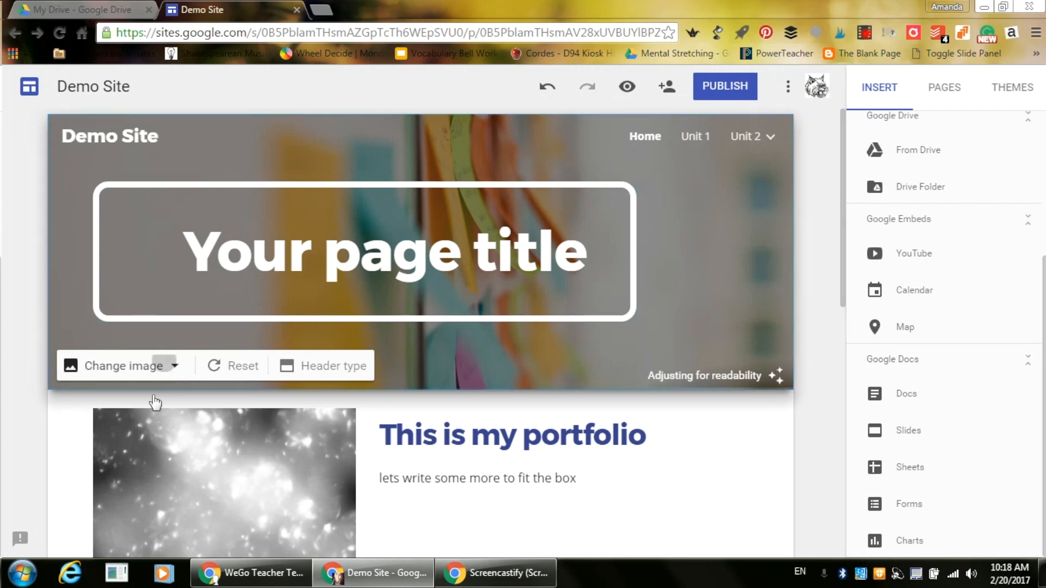
Look through the gallery, search and URL sources for header images and cancel without choosing one.
click(124, 366)
click(103, 441)
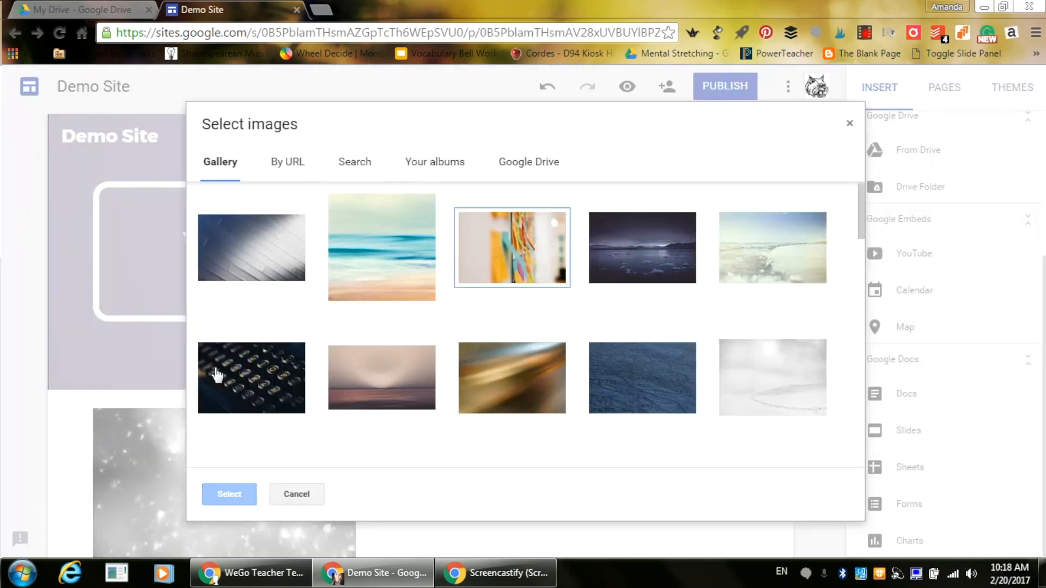
click(355, 162)
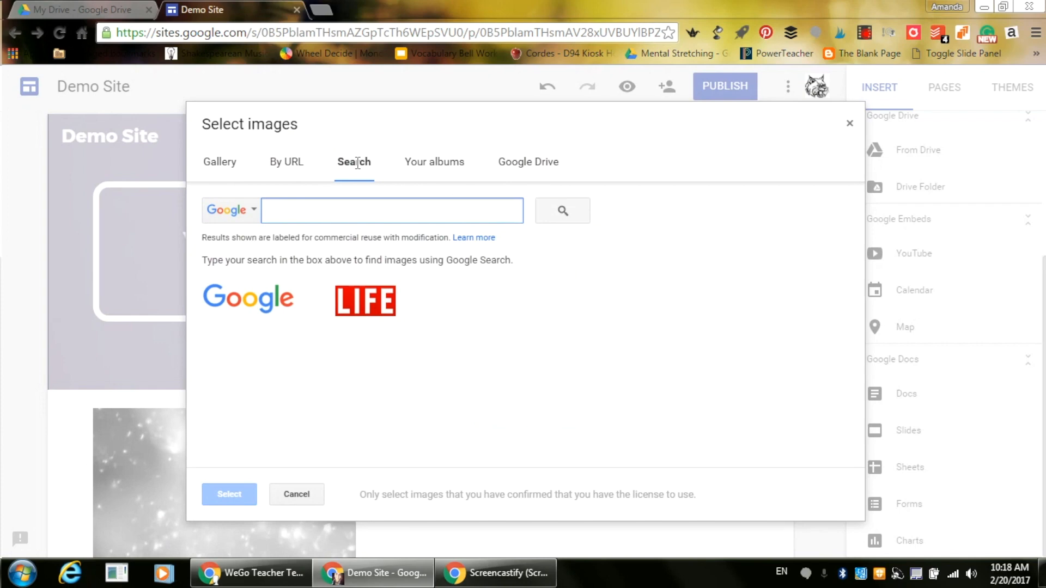
click(296, 173)
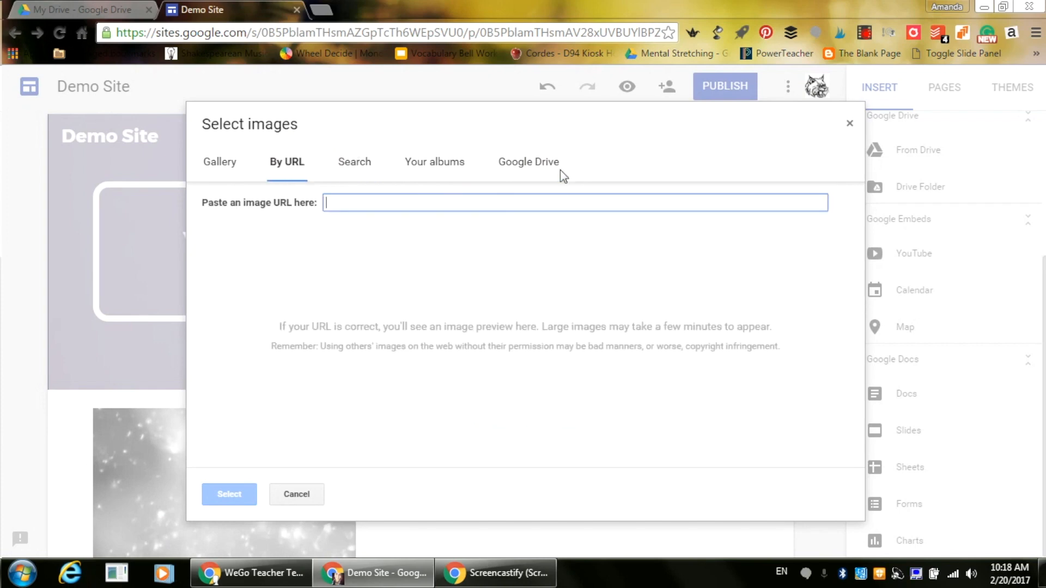
click(355, 162)
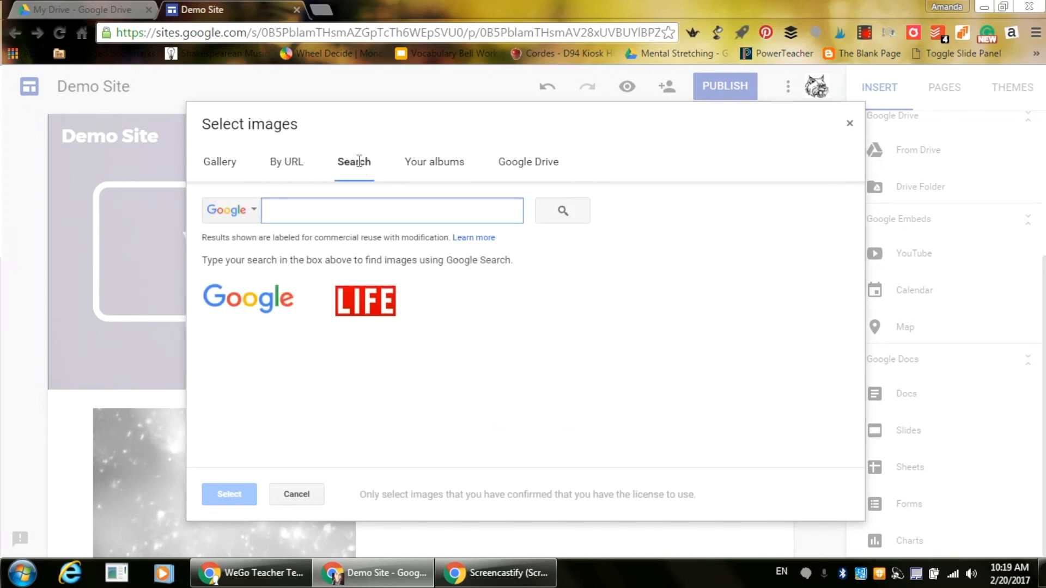
click(294, 495)
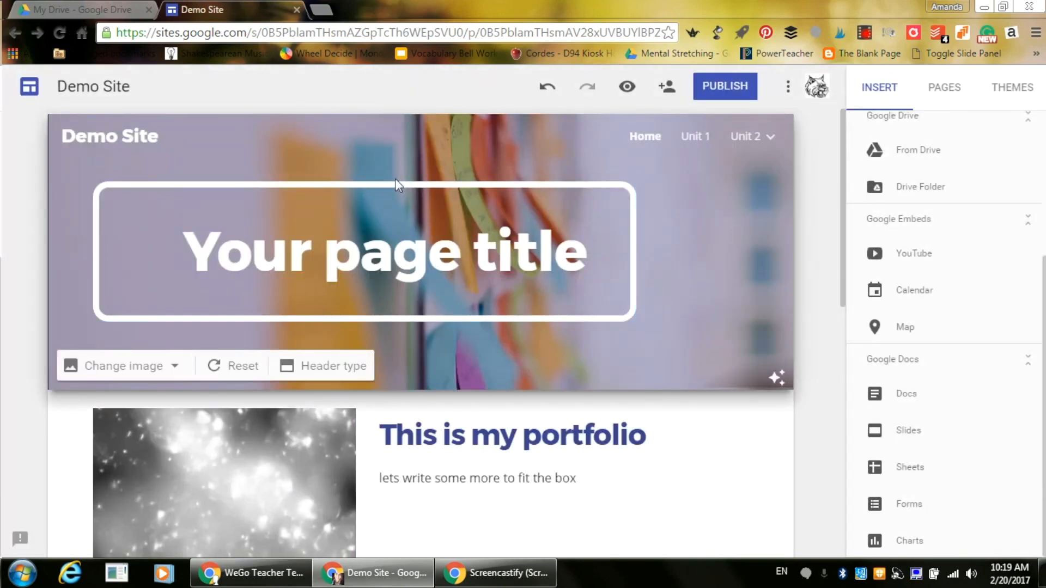
Turn off the readability adjustment on the header image.
click(368, 182)
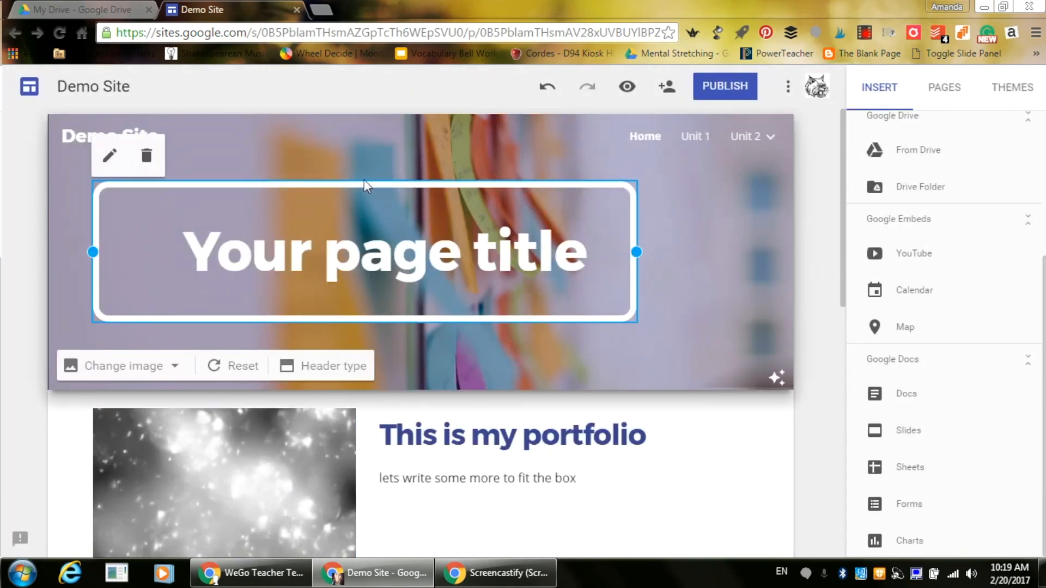
drag(357, 187, 397, 186)
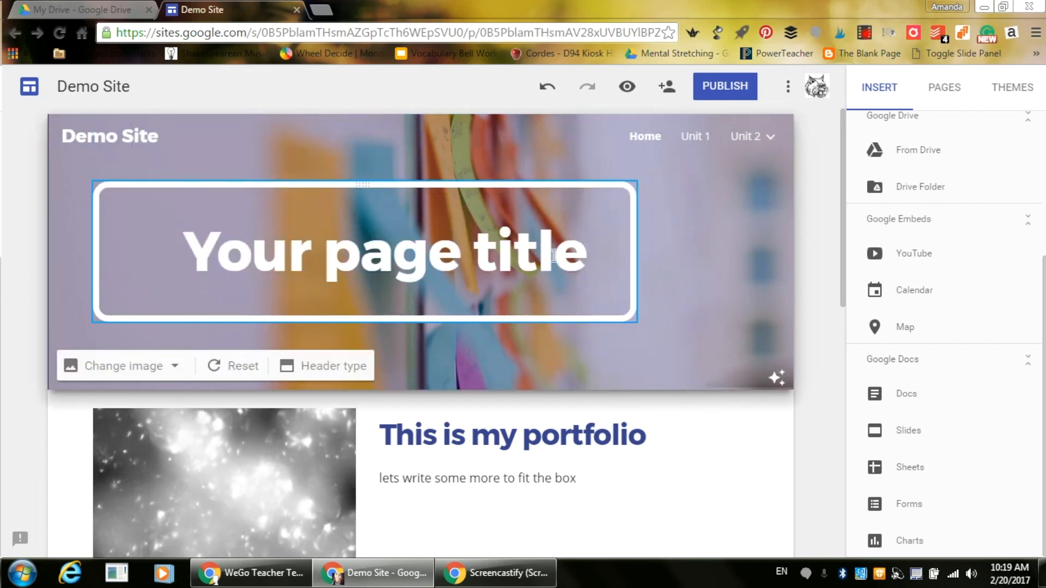
click(776, 377)
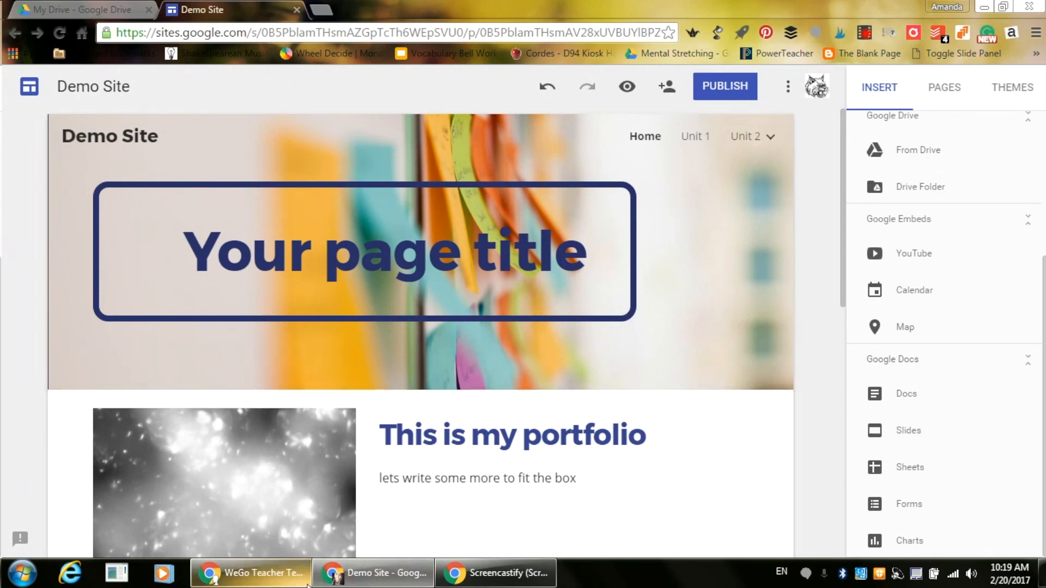
View the Home, Google Apps, Video and Assessment pages of the WeGo Teacher Tech Tools site as examples.
click(252, 572)
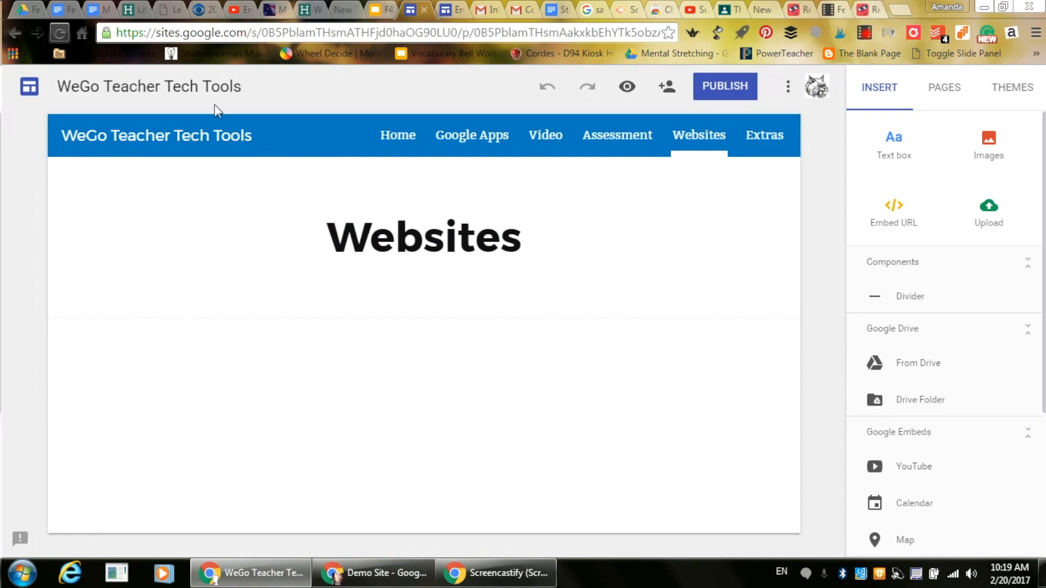
click(394, 139)
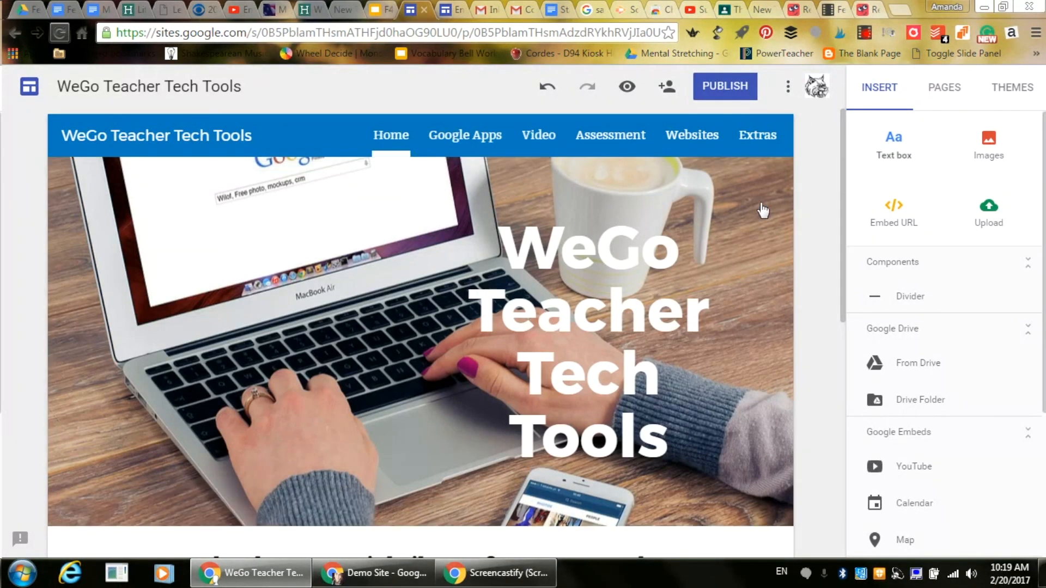
drag(841, 191, 824, 365)
scroll(825, 370, up, 7)
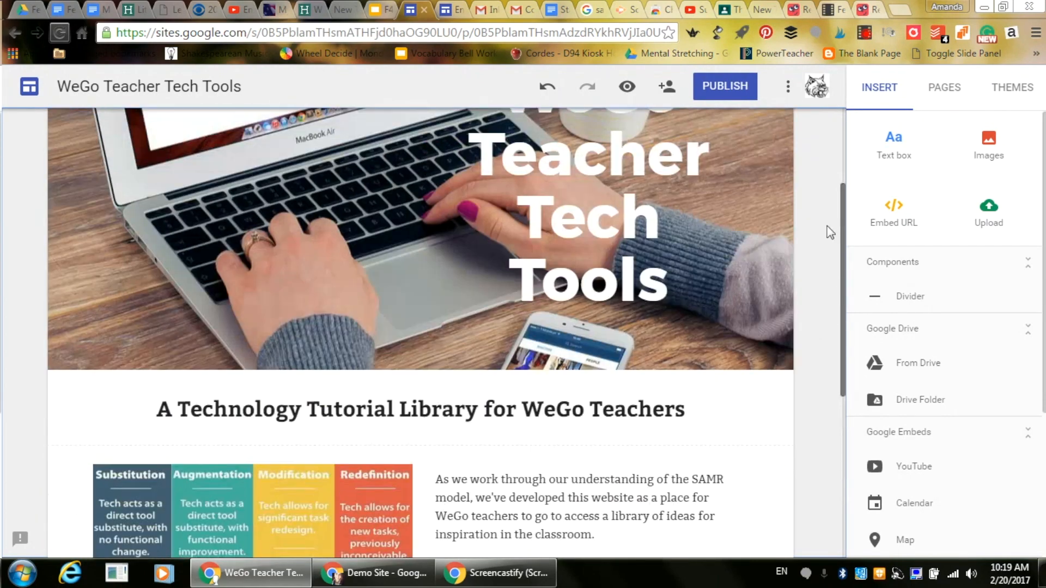
click(466, 135)
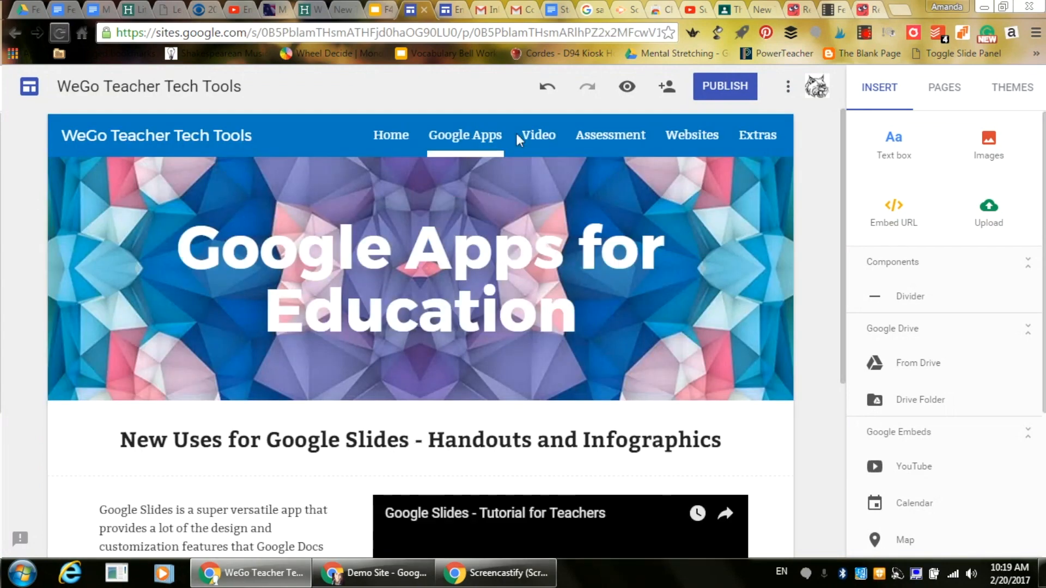
click(533, 135)
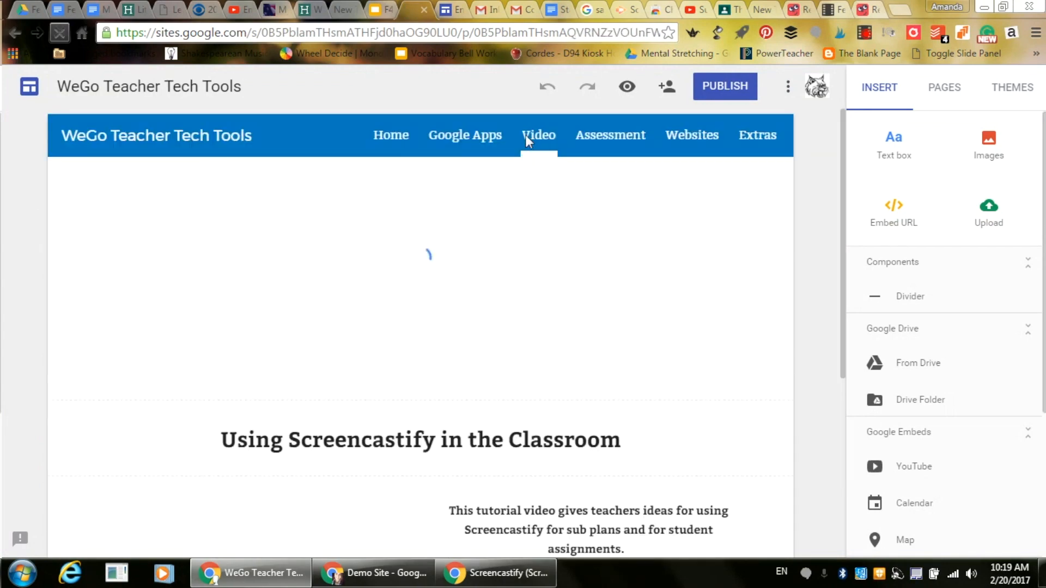
click(583, 146)
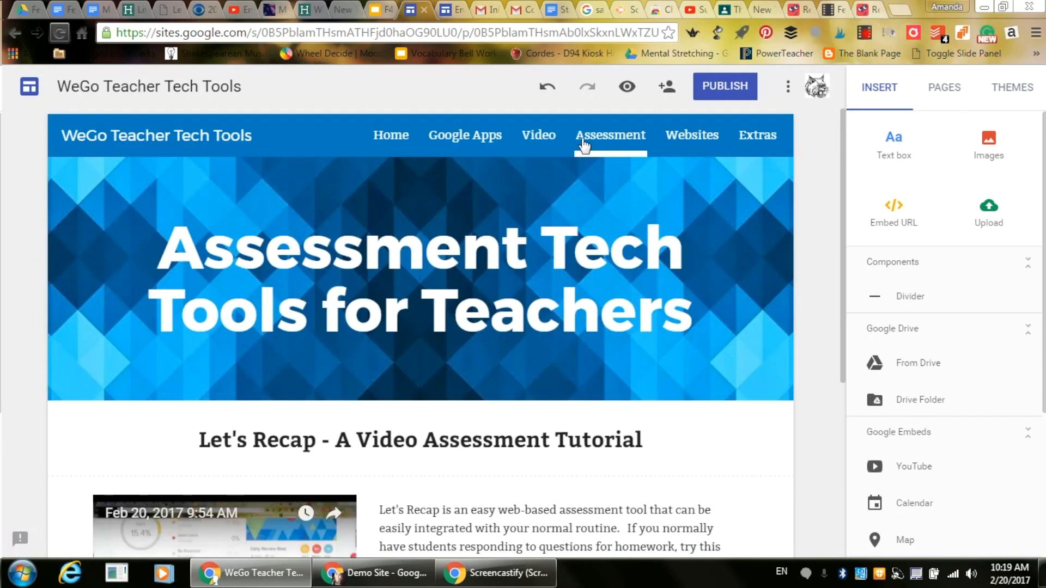
Look through the Home, Let's Start Here! and The Books pages of the English 2 Literature Circles site.
click(450, 11)
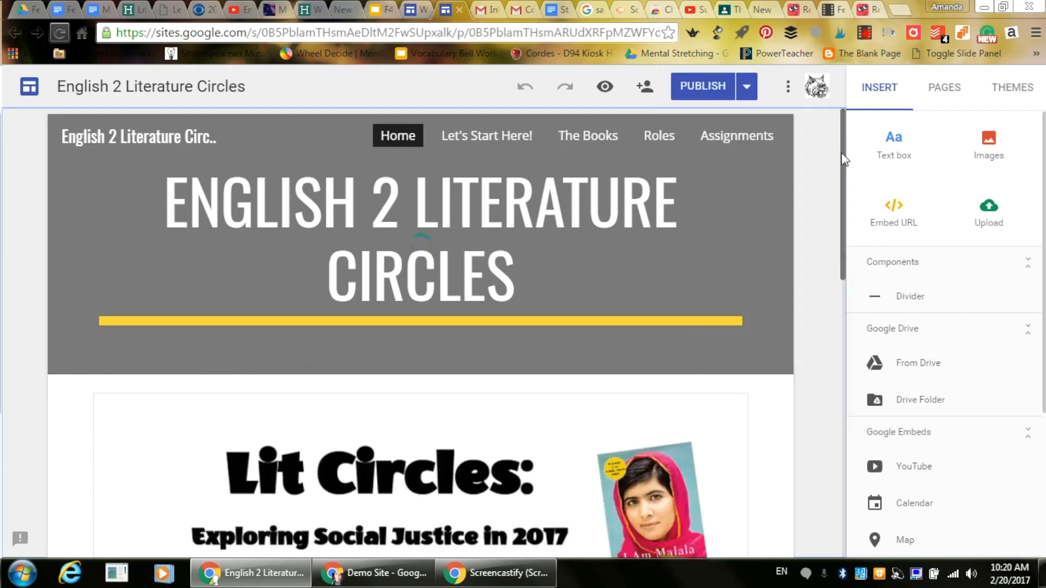
mouse_move(843, 159)
mouse_down()
mouse_move(825, 400)
mouse_move(854, 144)
mouse_up()
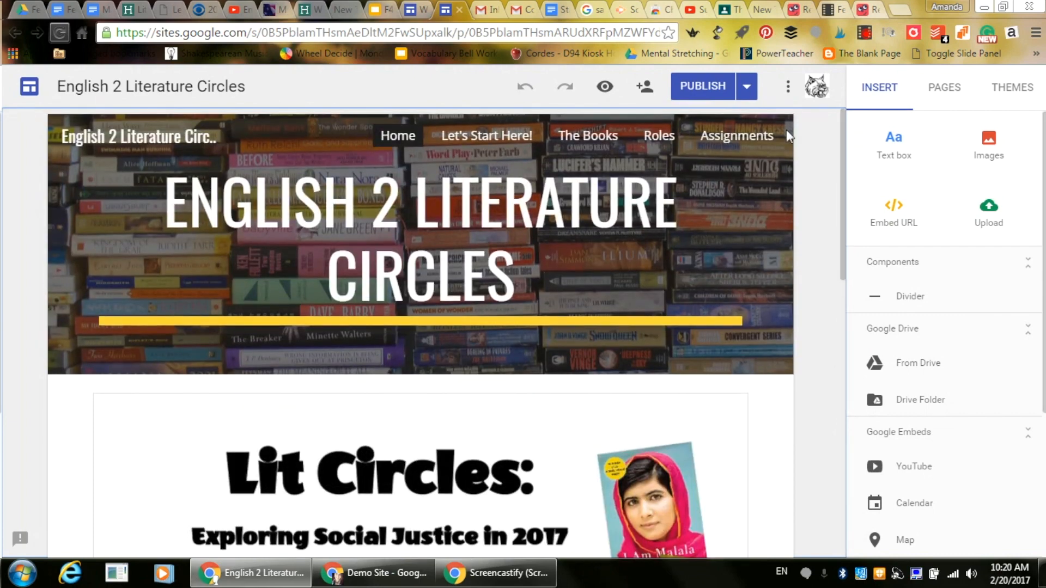
click(519, 141)
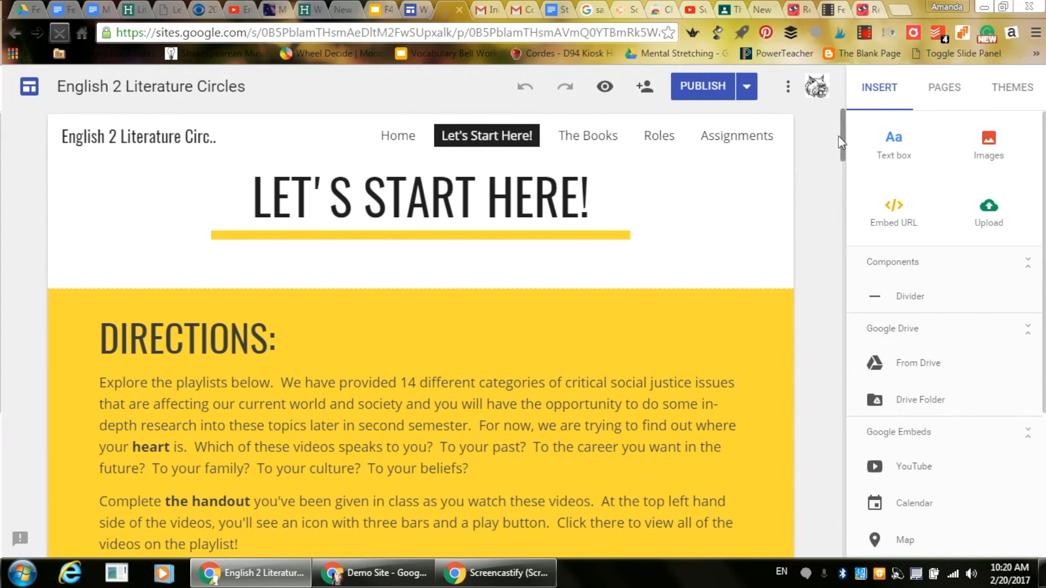
drag(839, 138, 837, 226)
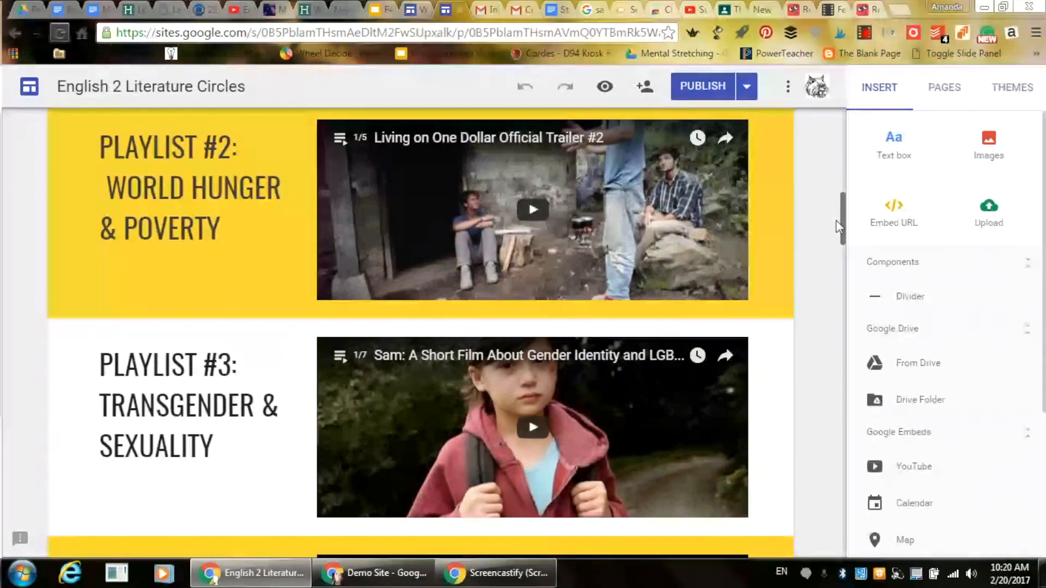
drag(836, 221, 840, 290)
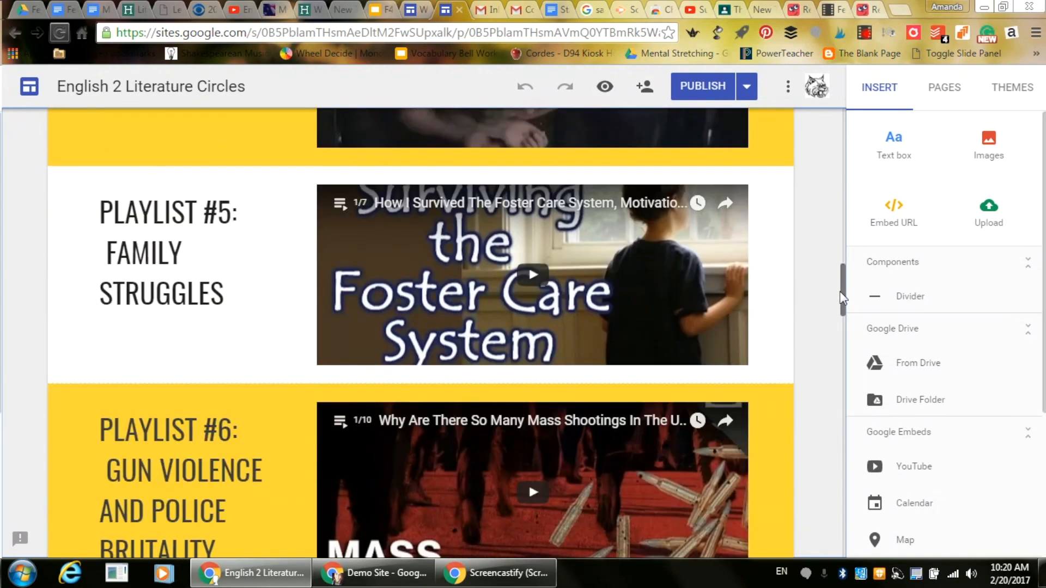
drag(843, 299, 835, 134)
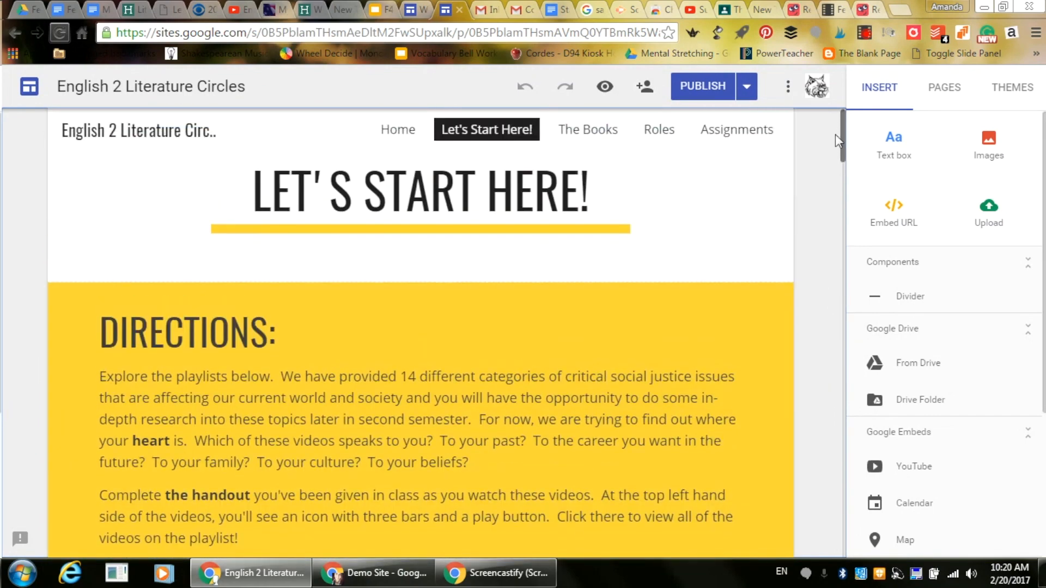
click(603, 141)
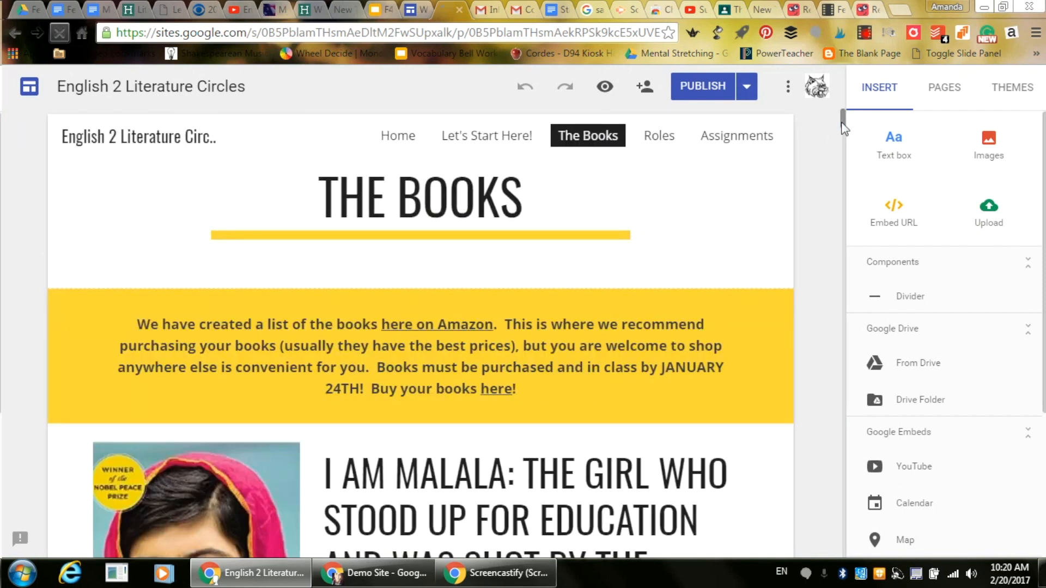
mouse_move(841, 125)
mouse_down()
mouse_move(831, 213)
mouse_move(834, 113)
mouse_up()
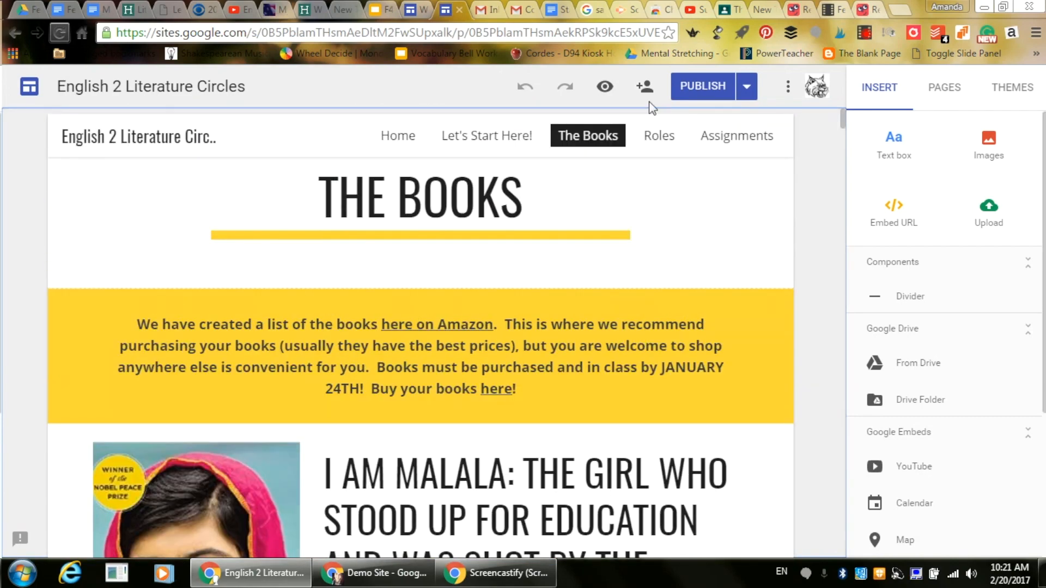
Preview the English 2 Literature Circles site and view its The Books, Let's Start Here! and Home pages.
click(604, 91)
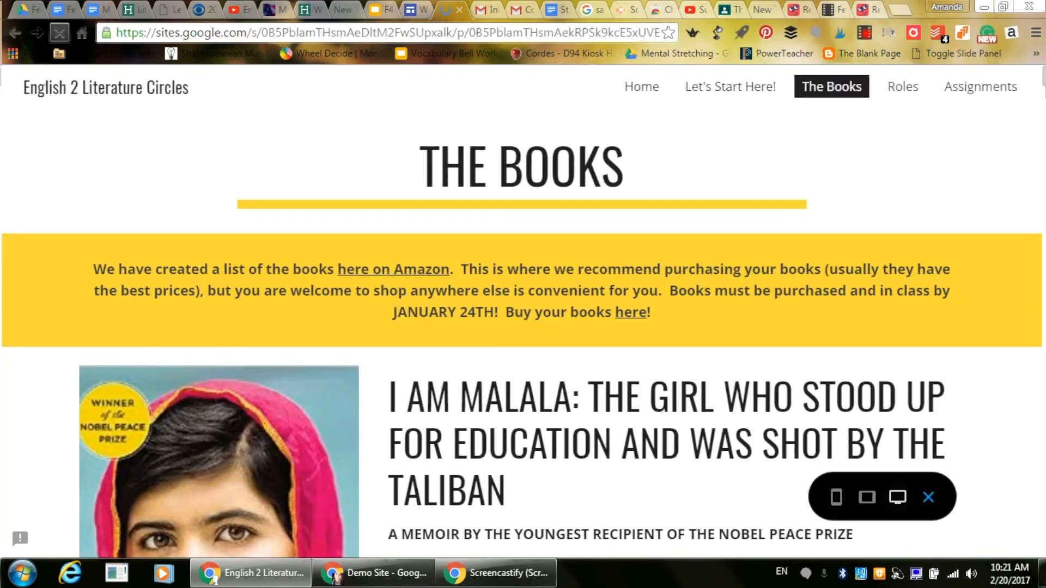
mouse_move(1043, 79)
mouse_down()
mouse_move(1041, 283)
mouse_move(1041, 73)
mouse_up()
click(754, 88)
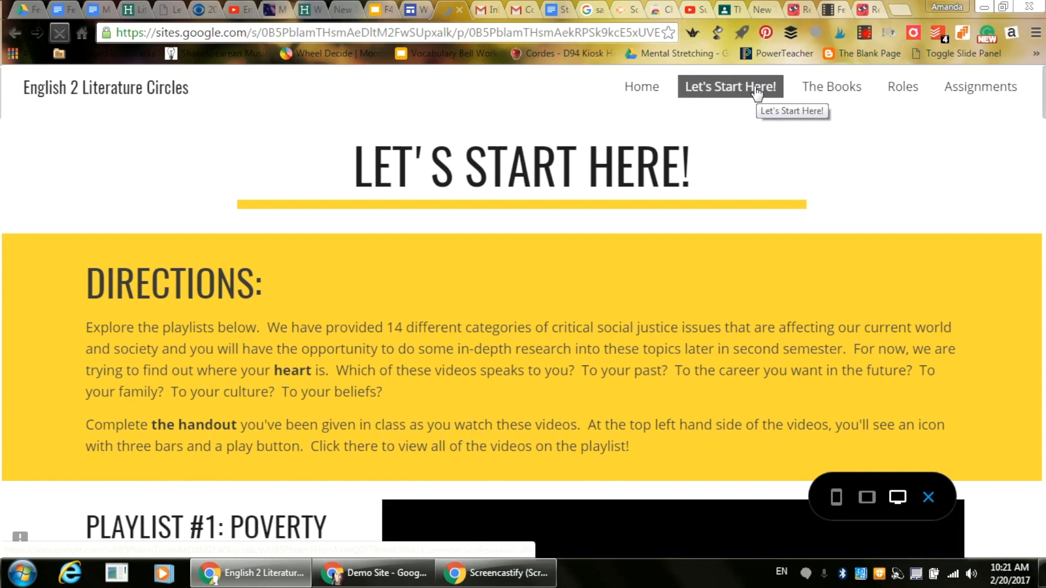
click(640, 89)
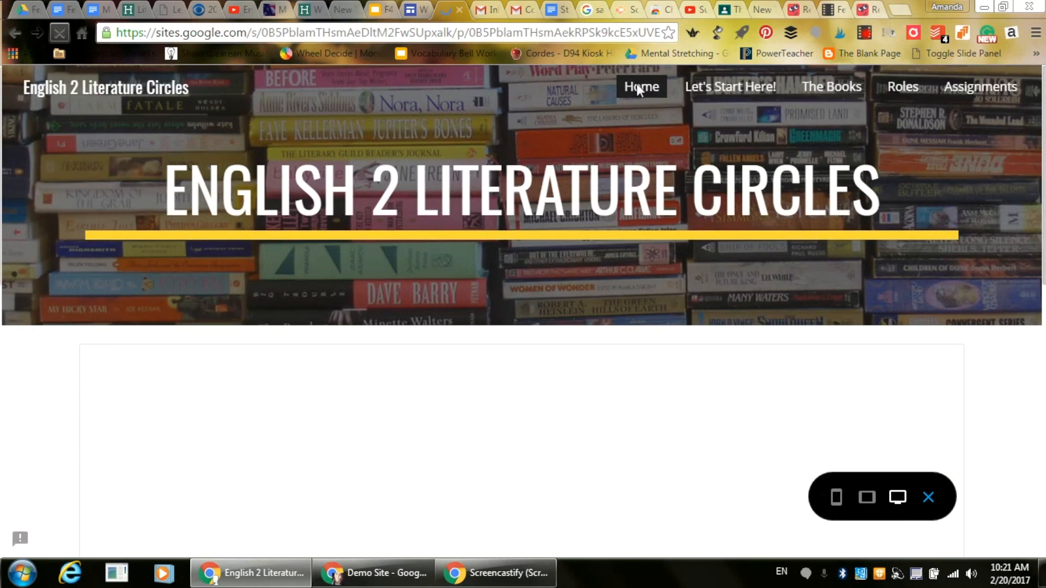